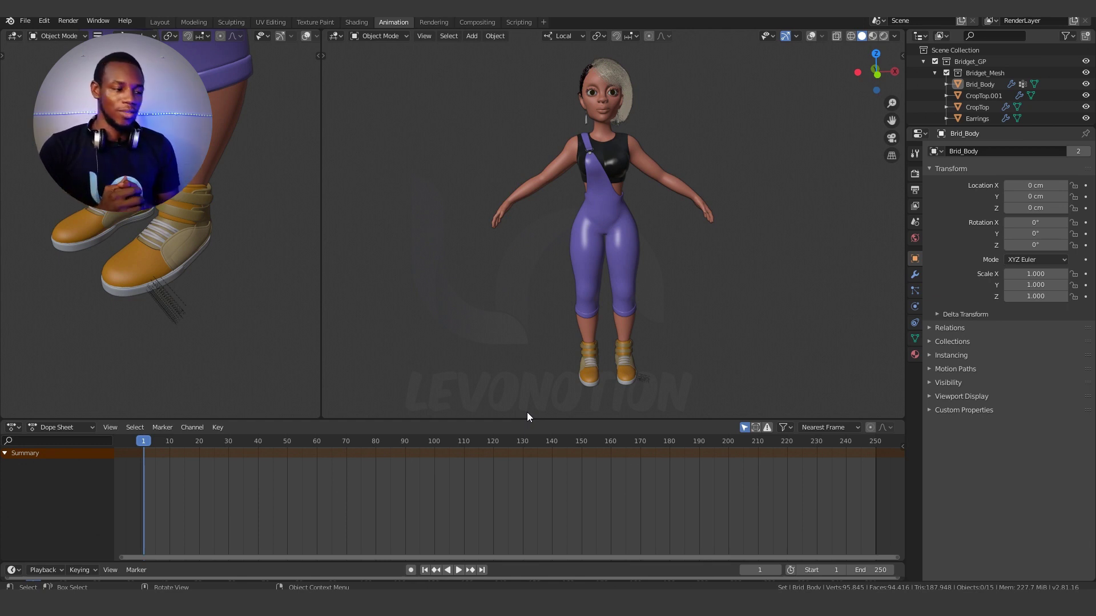
Return the playhead to the first frame and switch the Dope Sheet area to the Video Sequencer.
click(282, 440)
click(425, 570)
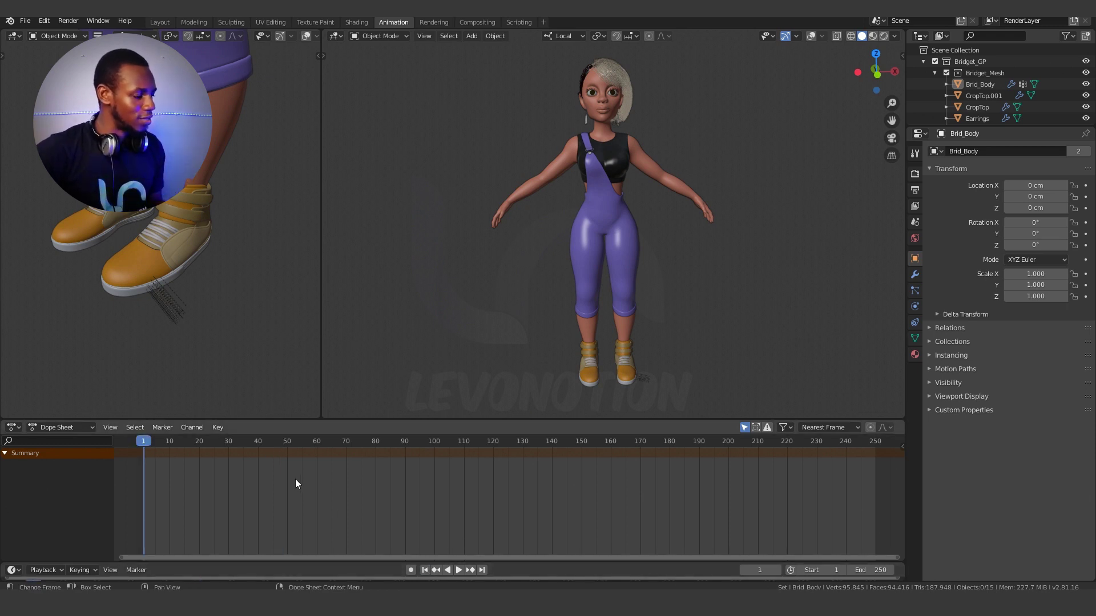
click(21, 430)
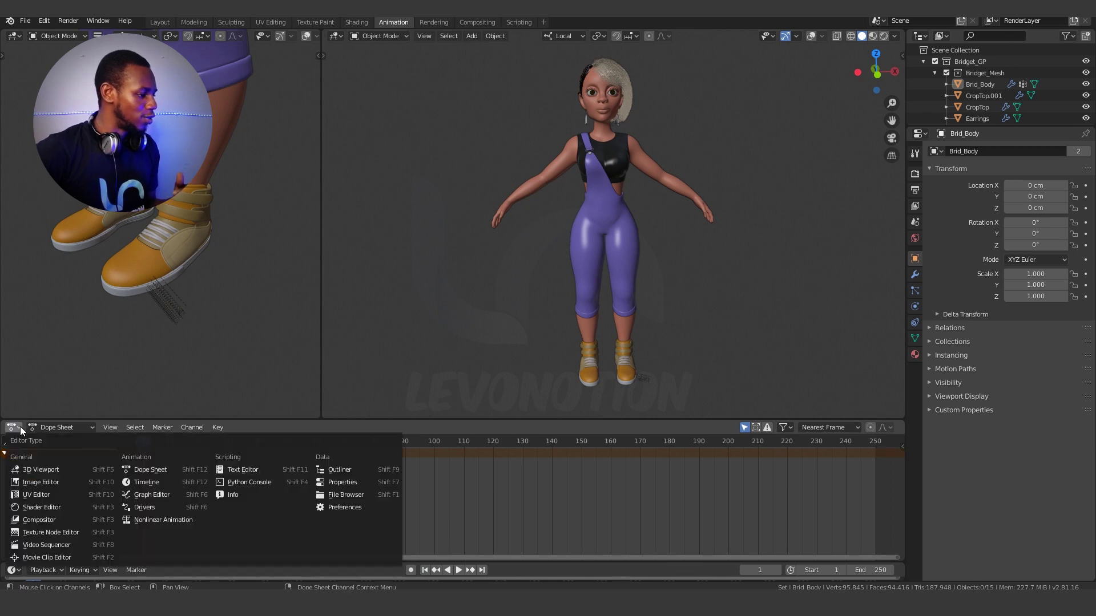
click(57, 545)
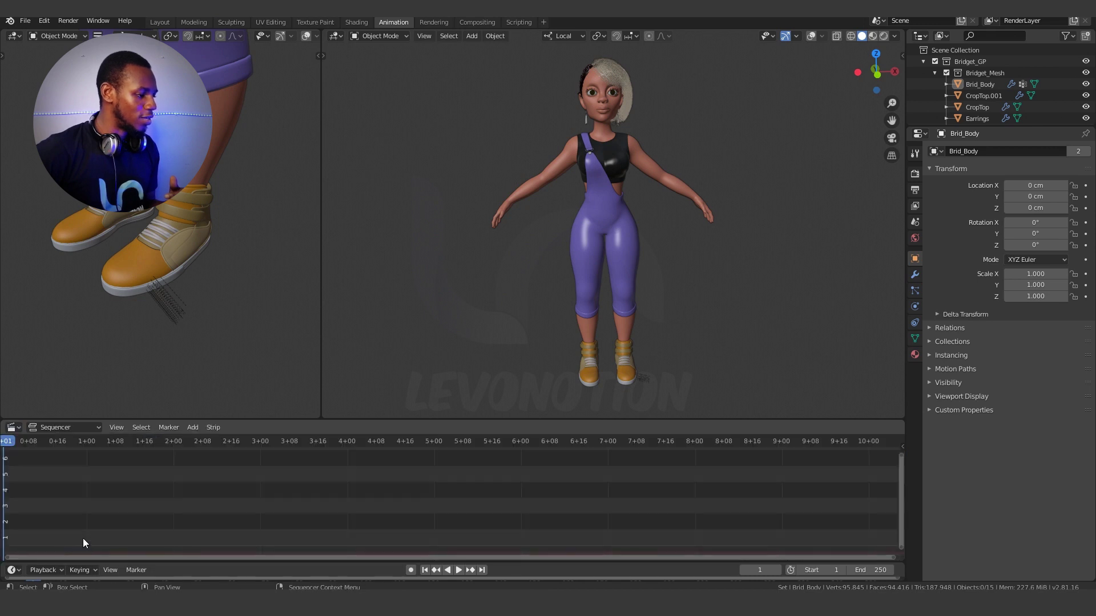
click(64, 427)
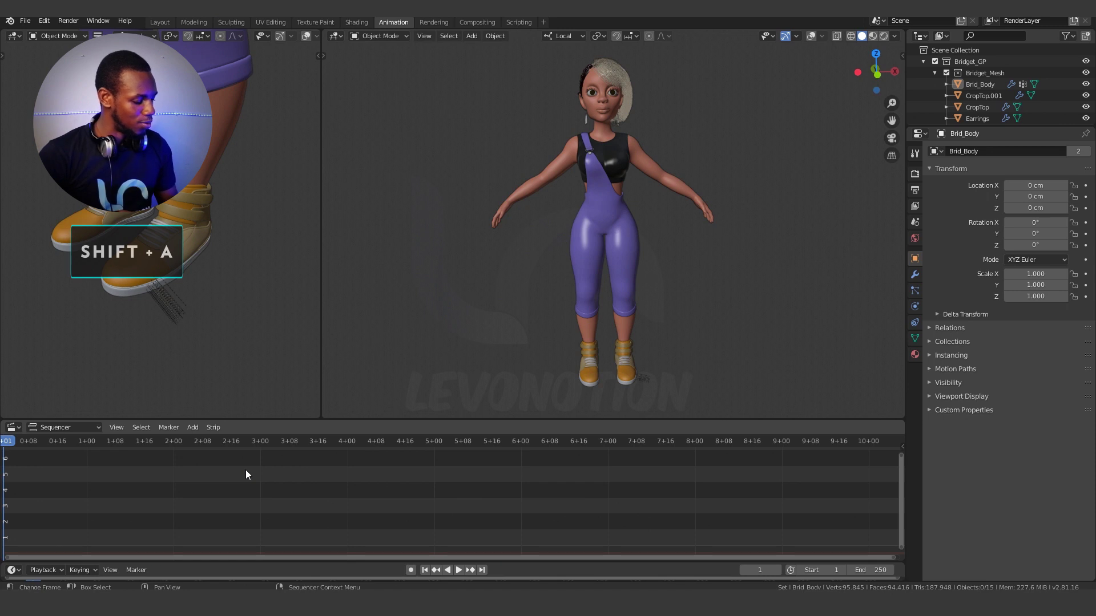
Add OPPPPSSS SORRRY_1.mp3 from the Import sound folder as a sound strip starting at frame 1.
key(shift+a)
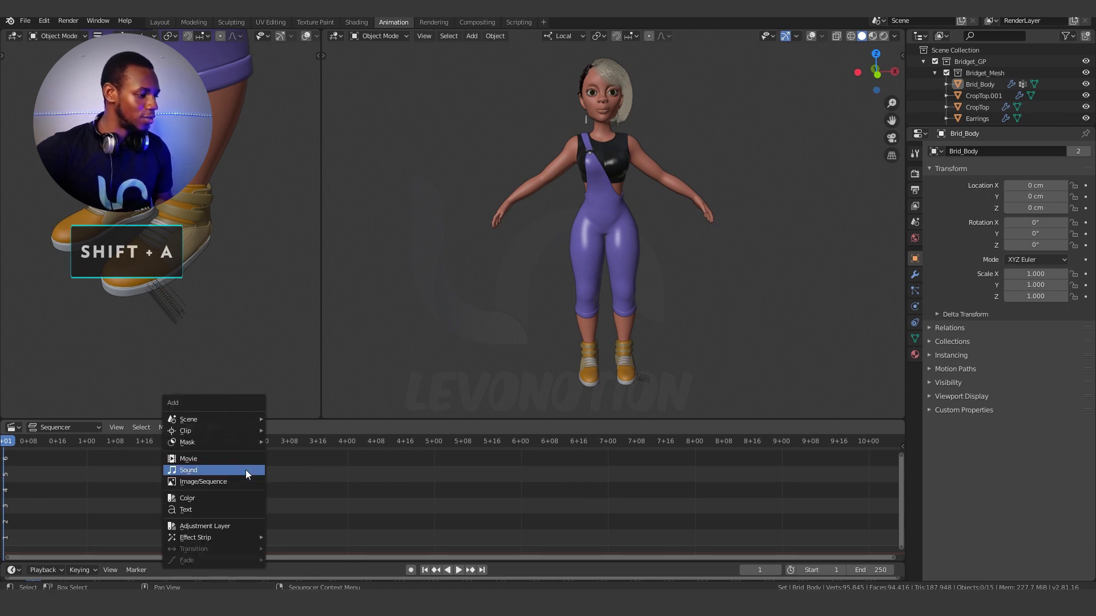
click(200, 470)
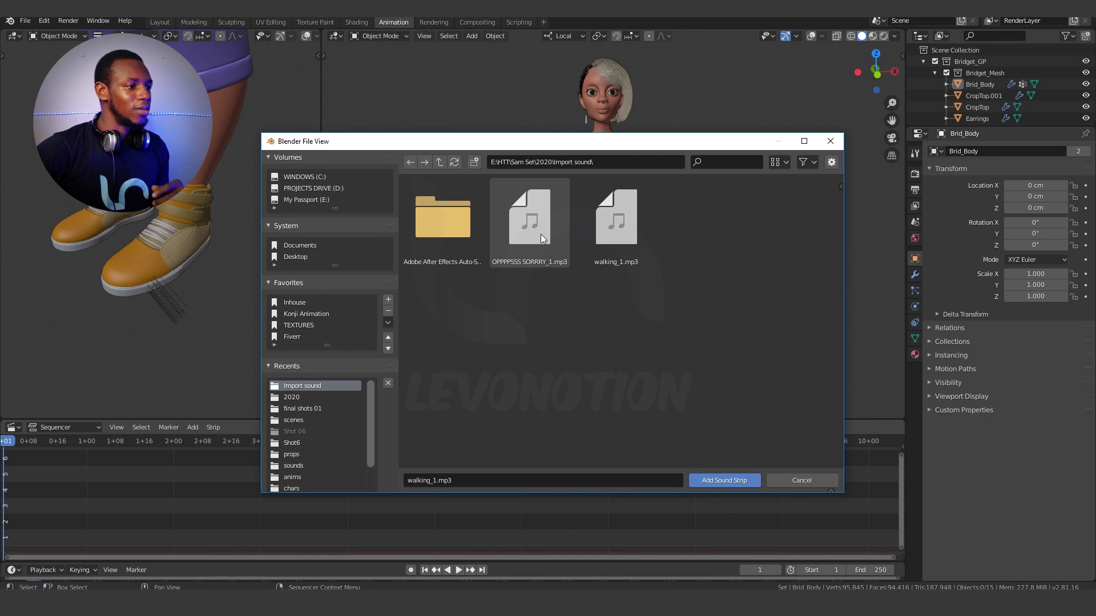
drag(472, 146, 487, 95)
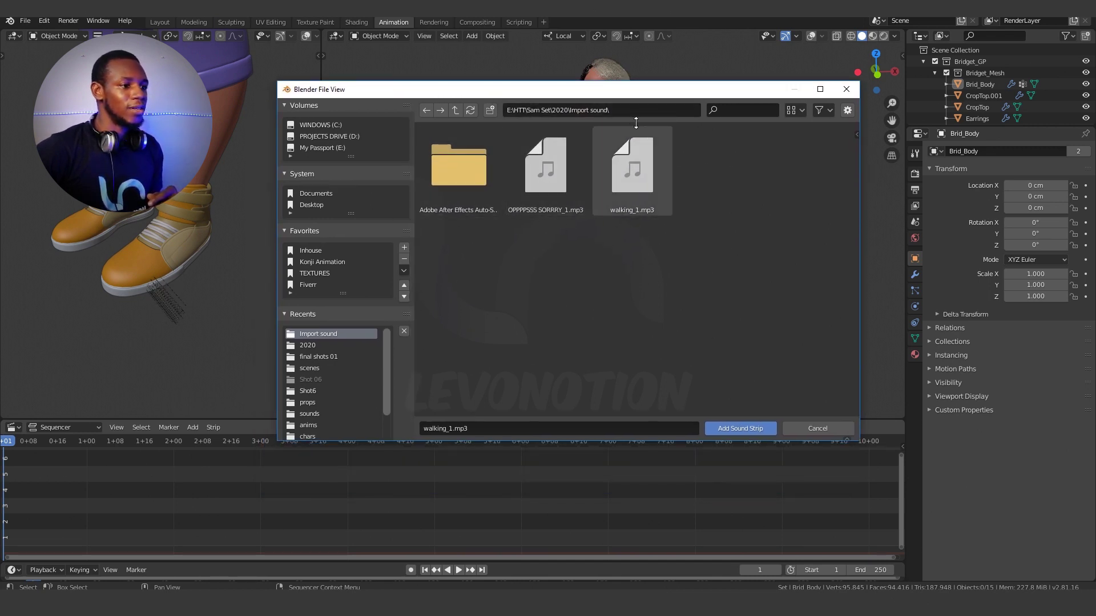
drag(615, 94, 544, 94)
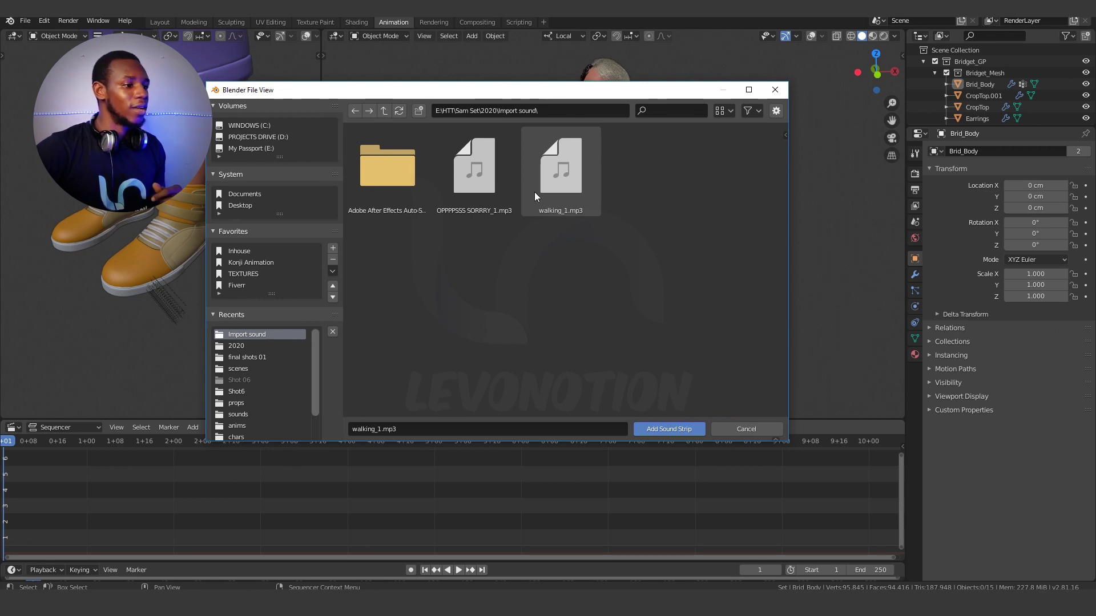
click(474, 182)
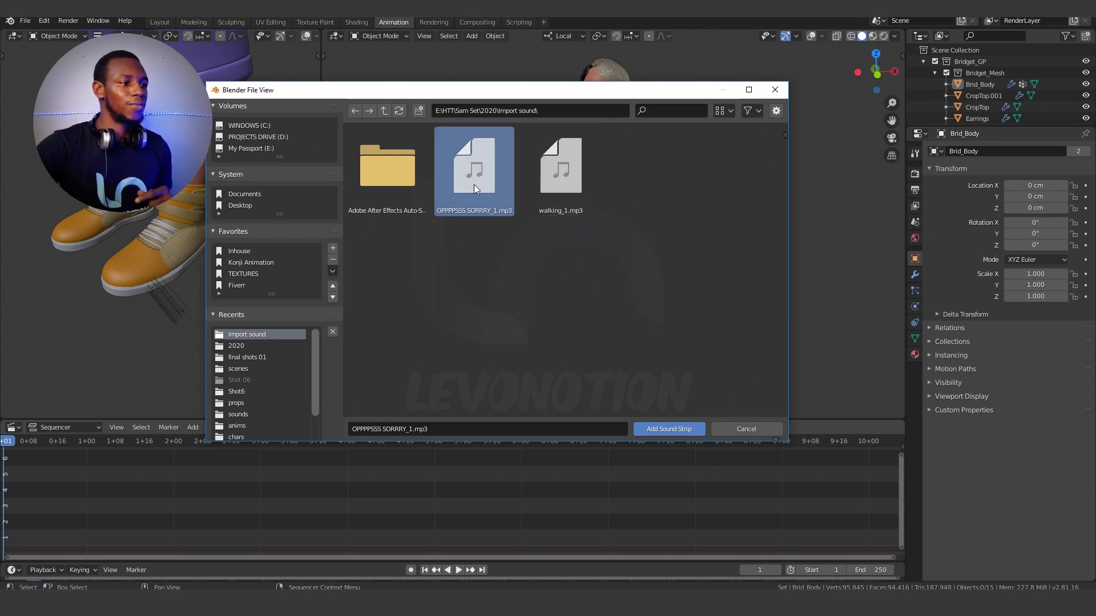
drag(512, 90, 561, 82)
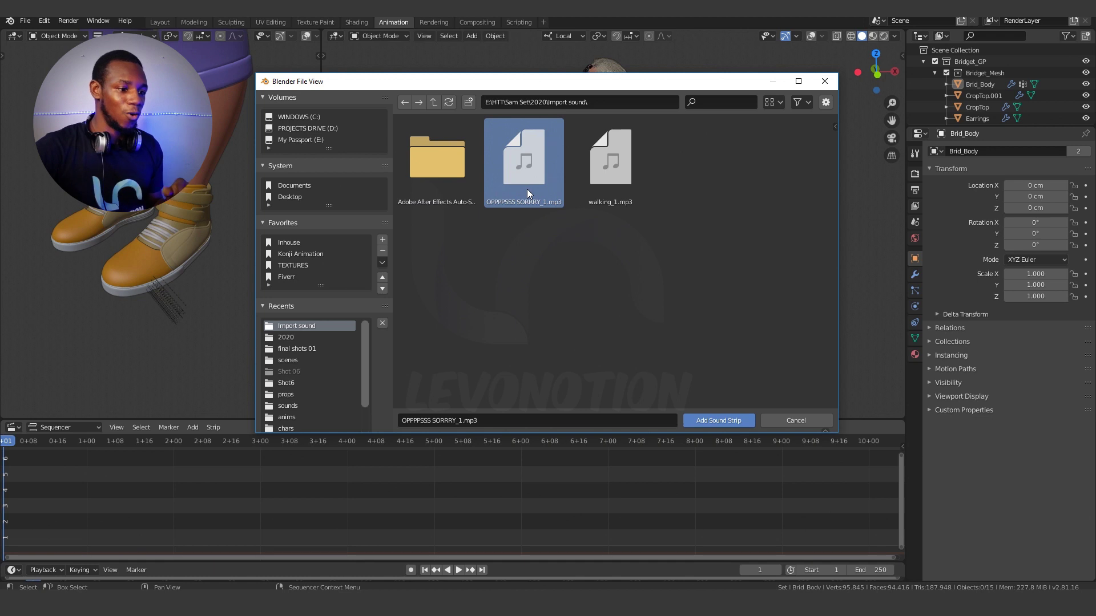
click(703, 420)
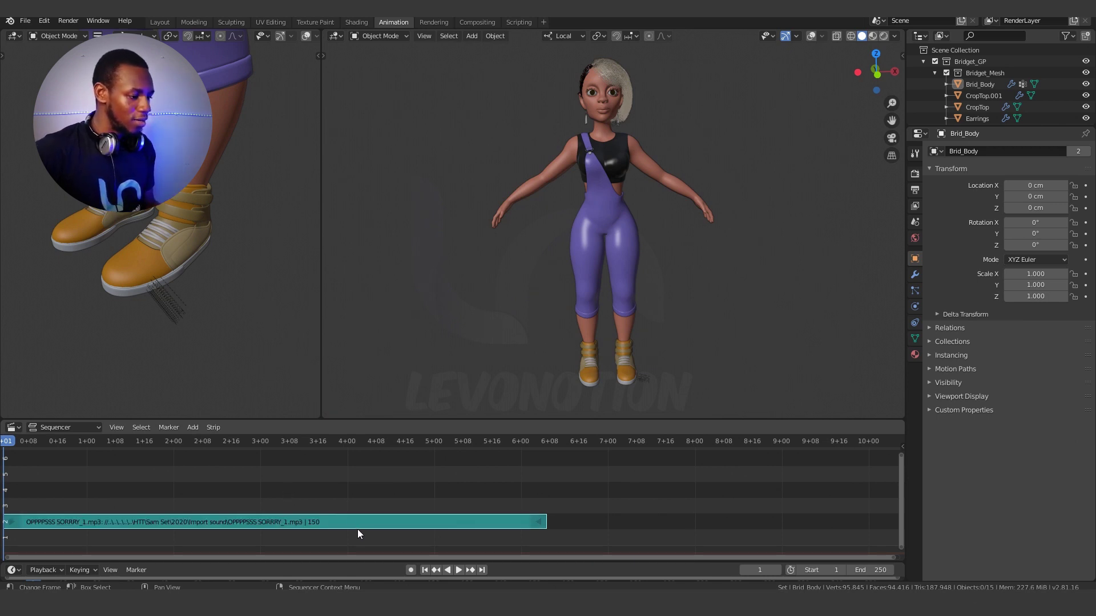
Play and scrub through the sound strip to hear the audio, and return the playhead to the first frame.
key(space)
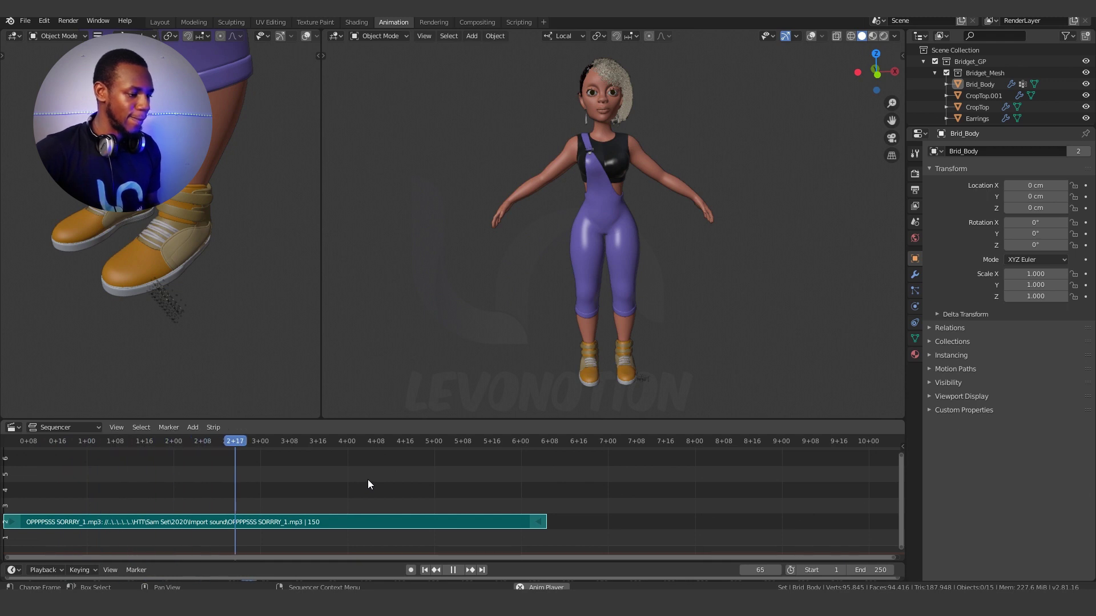
key(space)
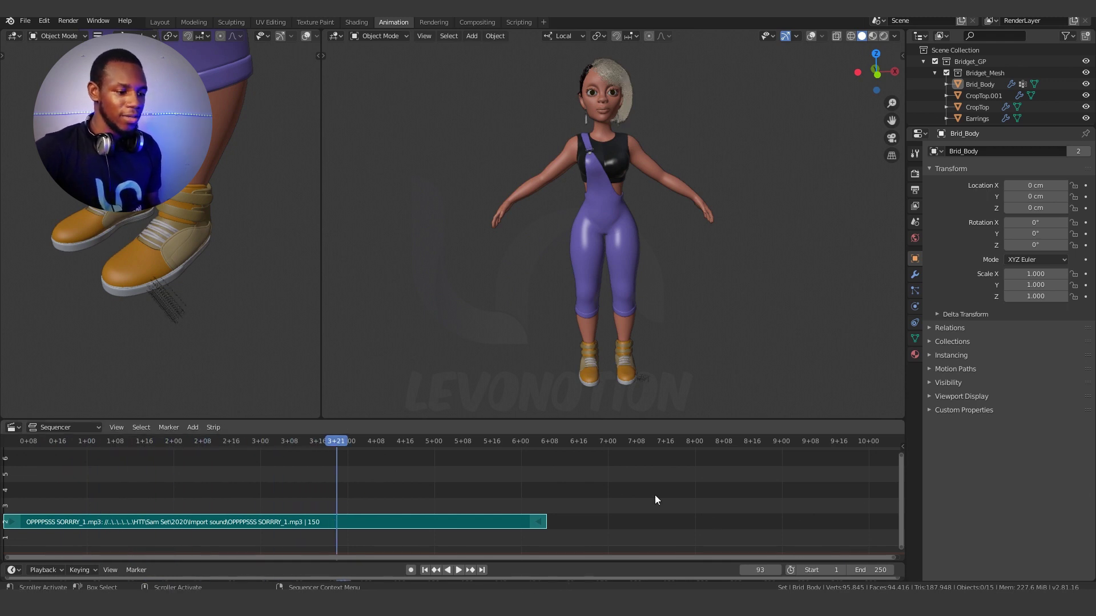
click(923, 604)
drag(1042, 577, 968, 578)
click(481, 475)
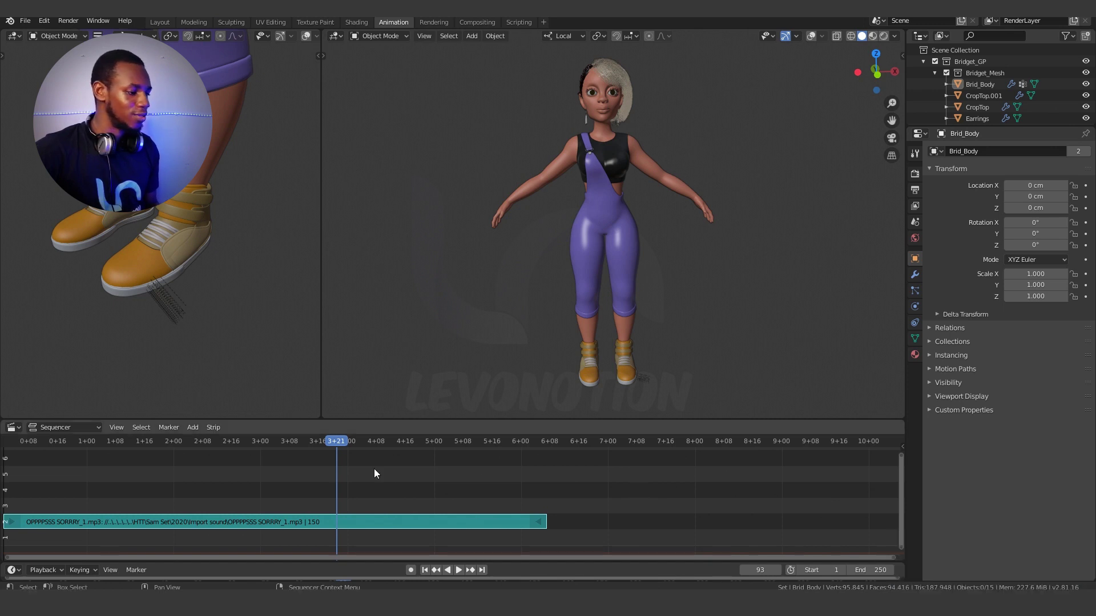
drag(218, 444, 298, 466)
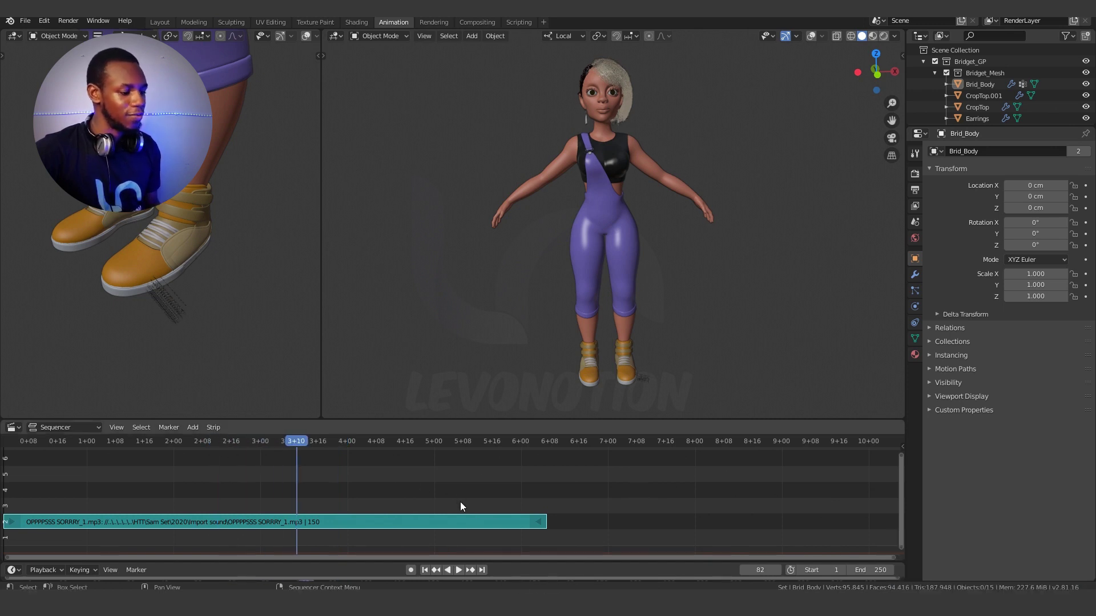
click(426, 570)
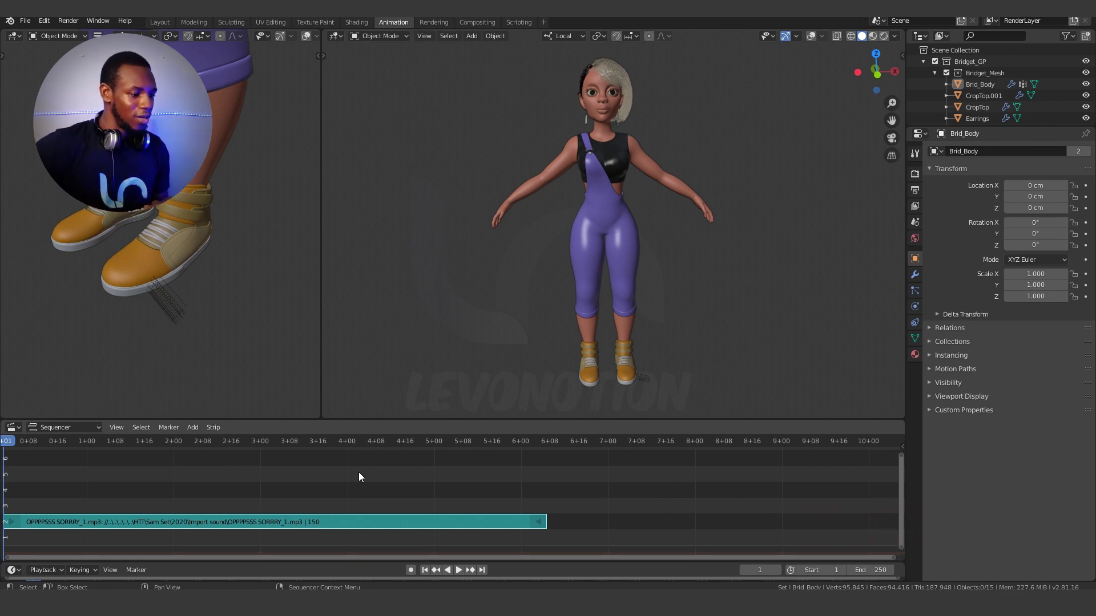
Move the sound strip up to channel 3 so that it starts at frame 43.
click(399, 522)
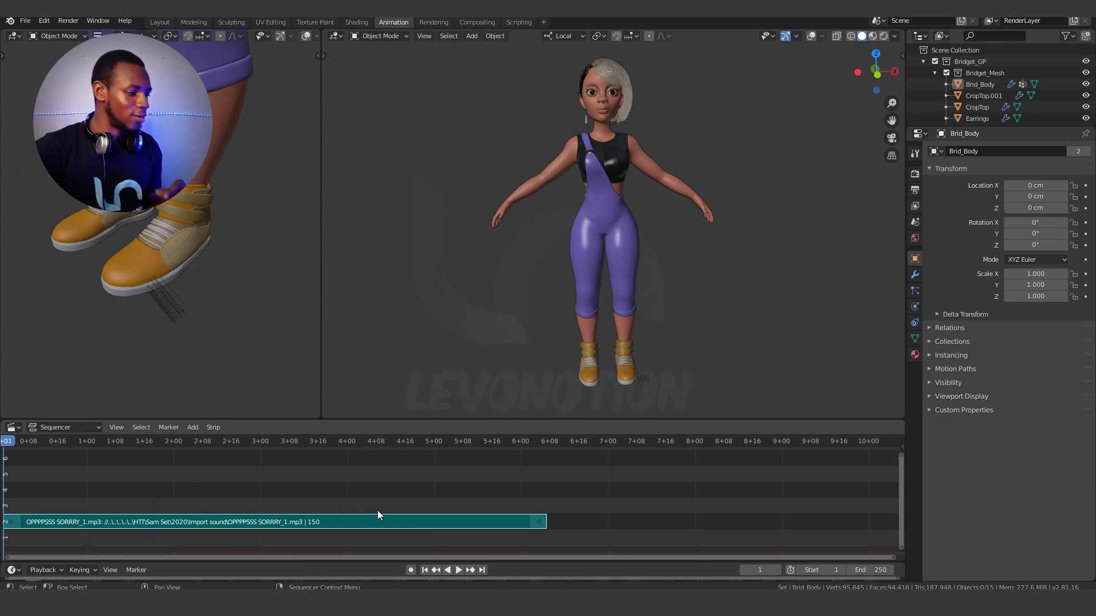
drag(316, 523, 448, 496)
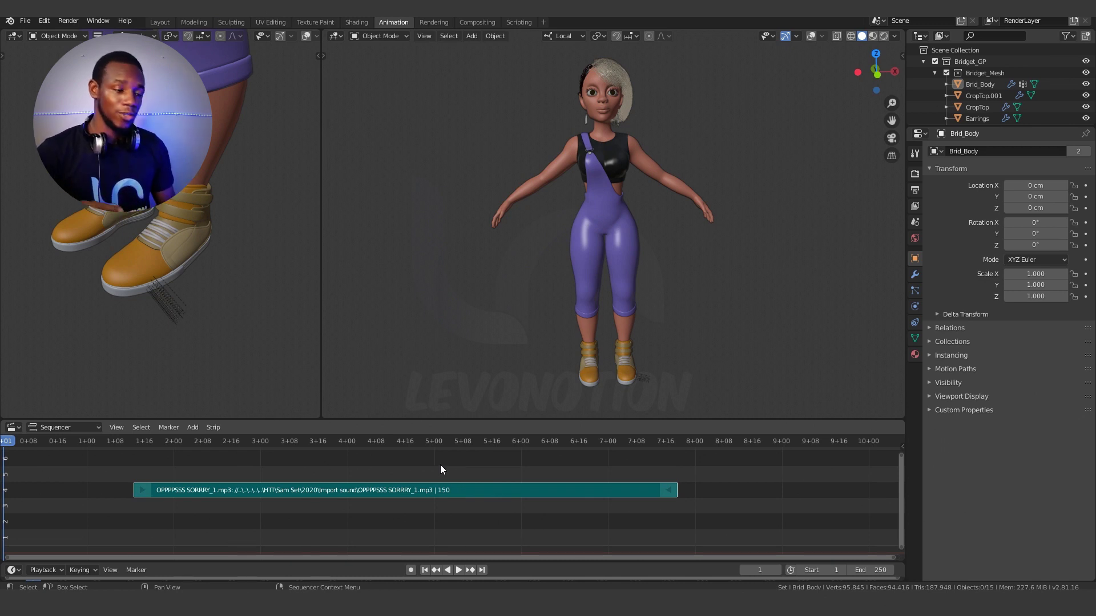
key(g)
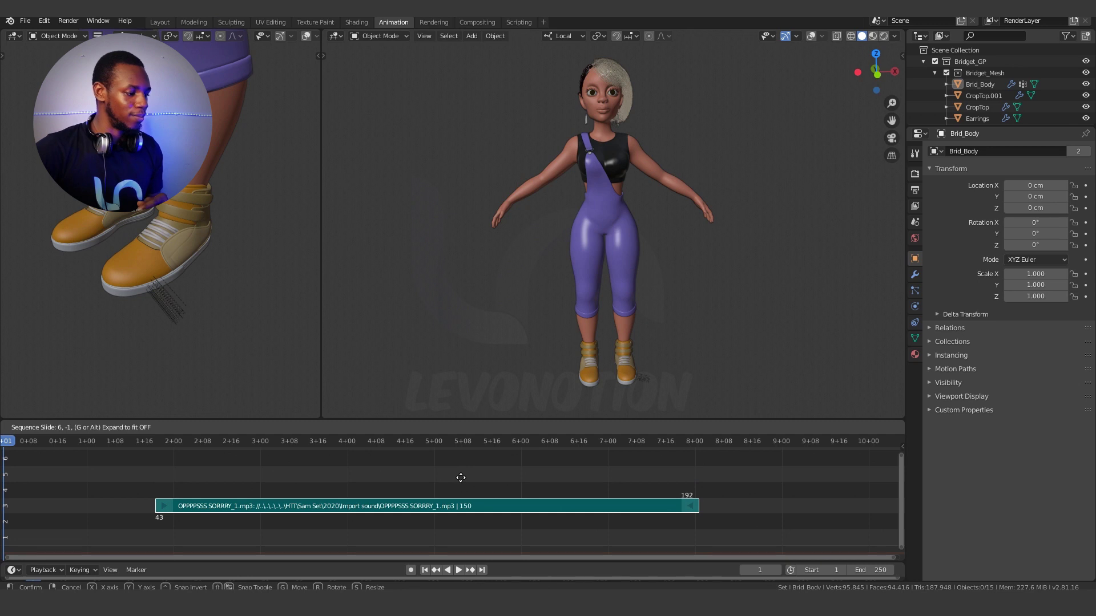
click(460, 477)
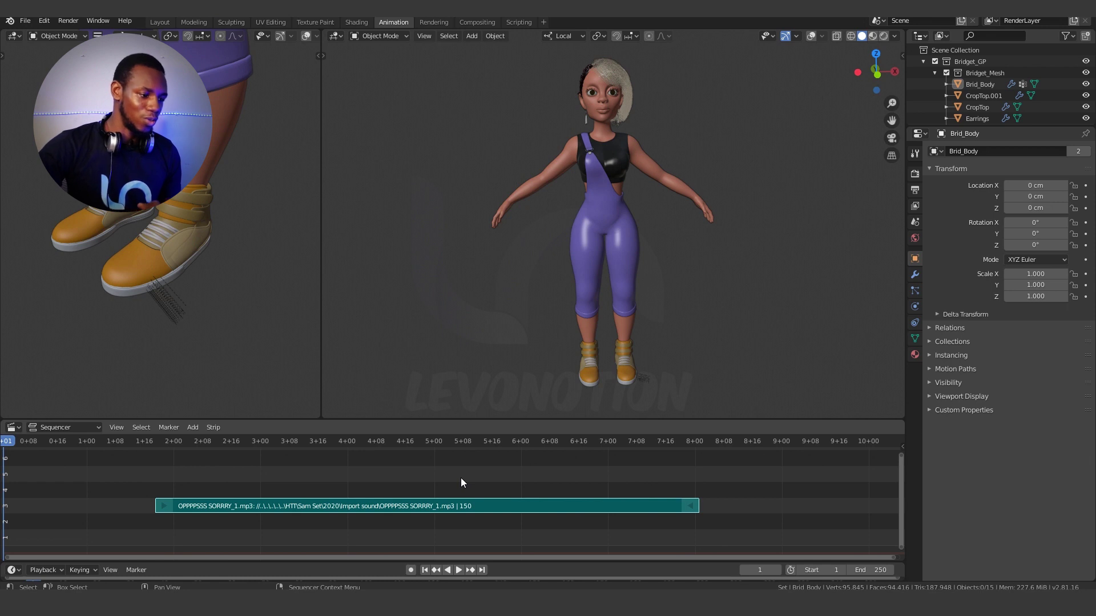
Scrub the playhead along the sequencer timeline and set the current frame to 120.
drag(588, 440, 421, 439)
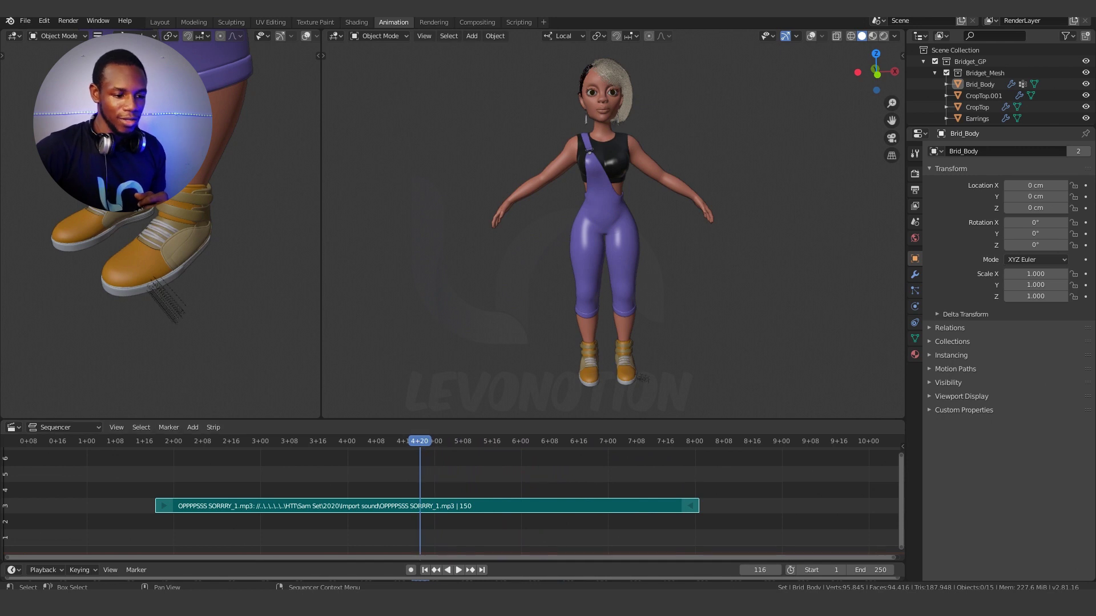
key(space)
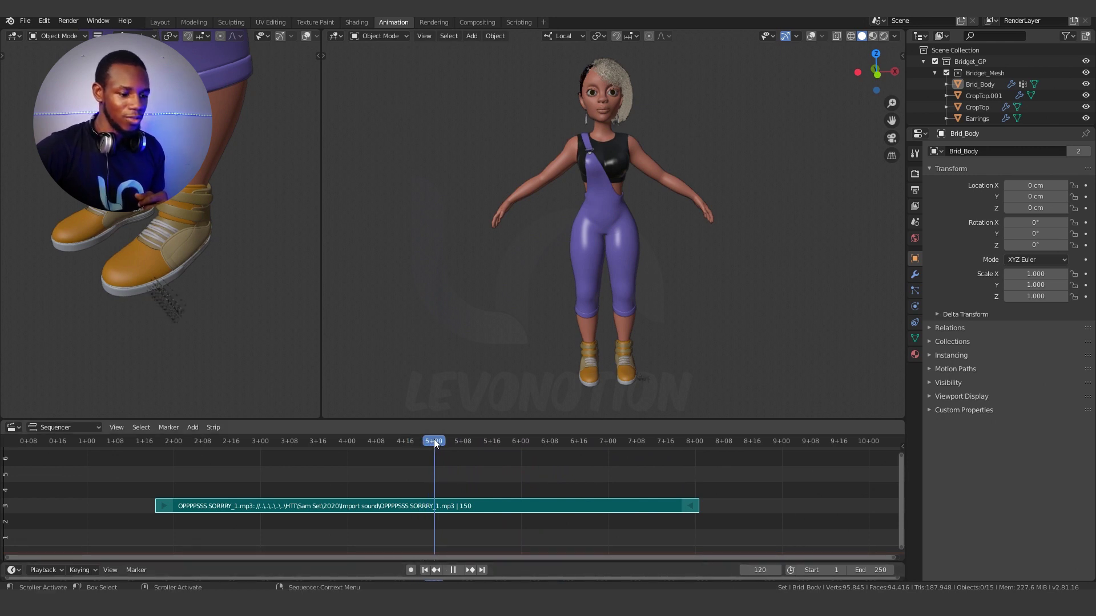
key(space)
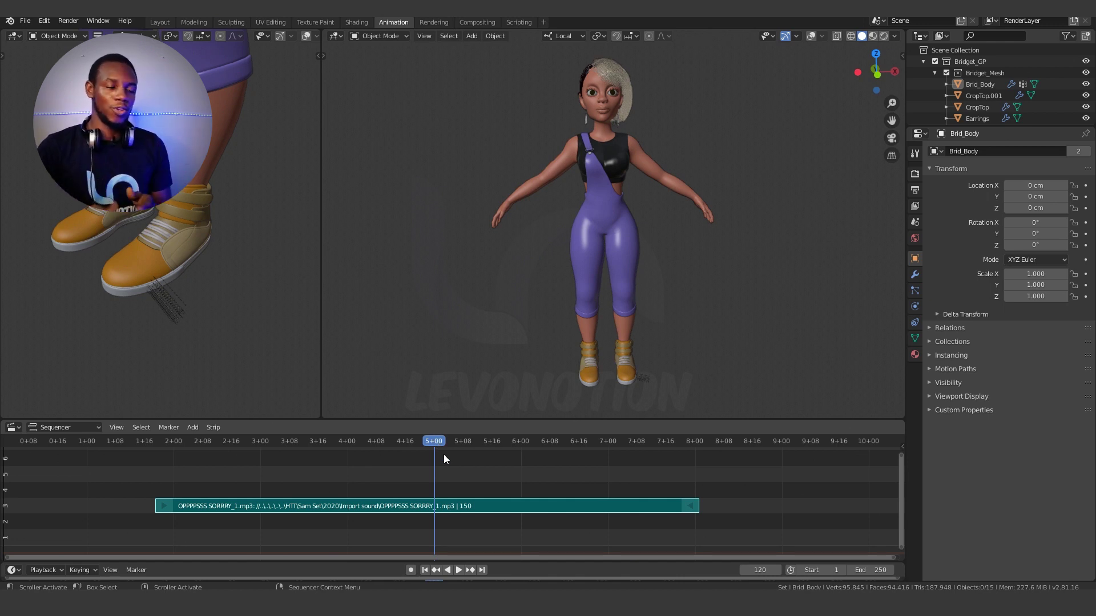
click(130, 441)
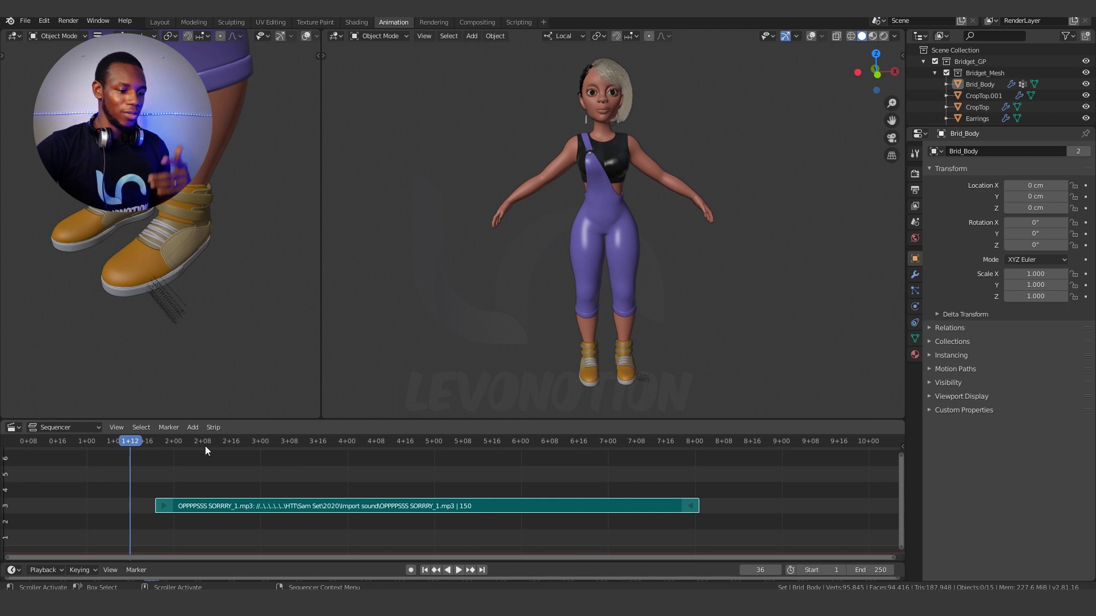
click(769, 569)
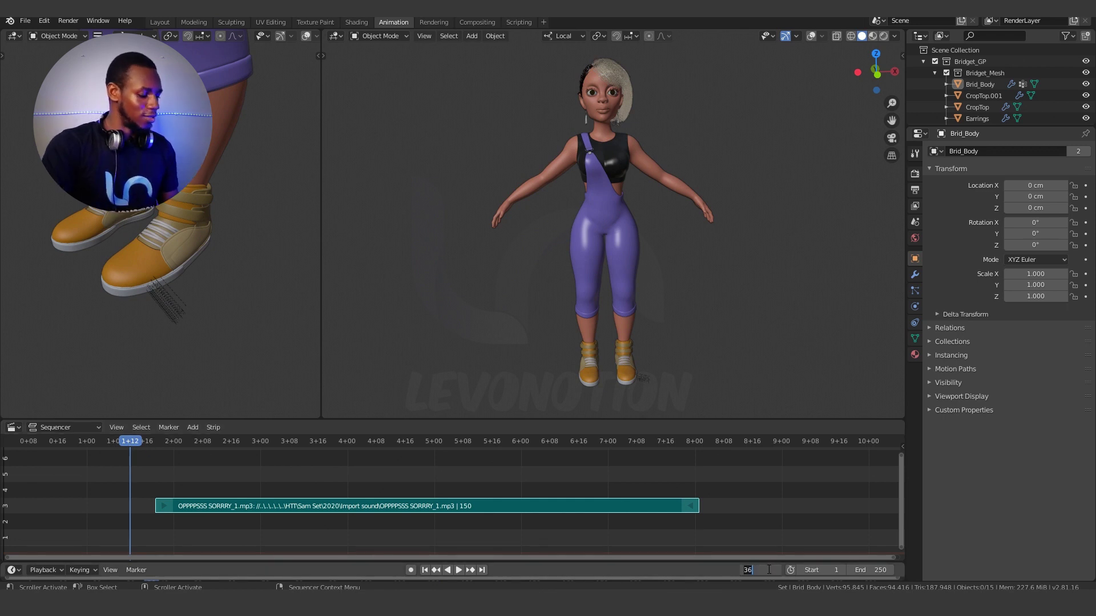
text(12)
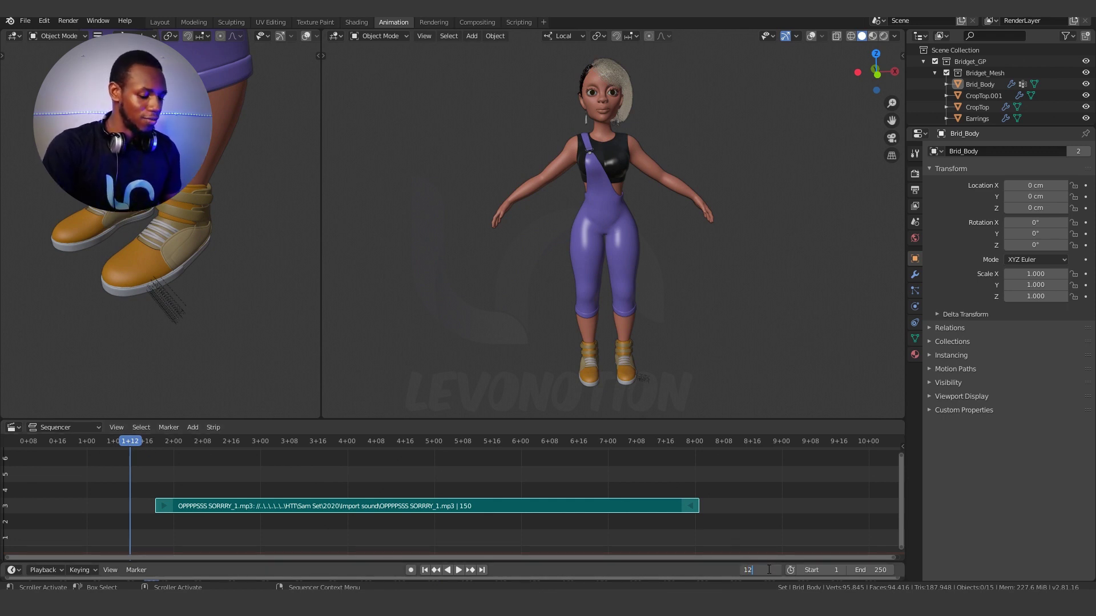
text(0)
key(Return)
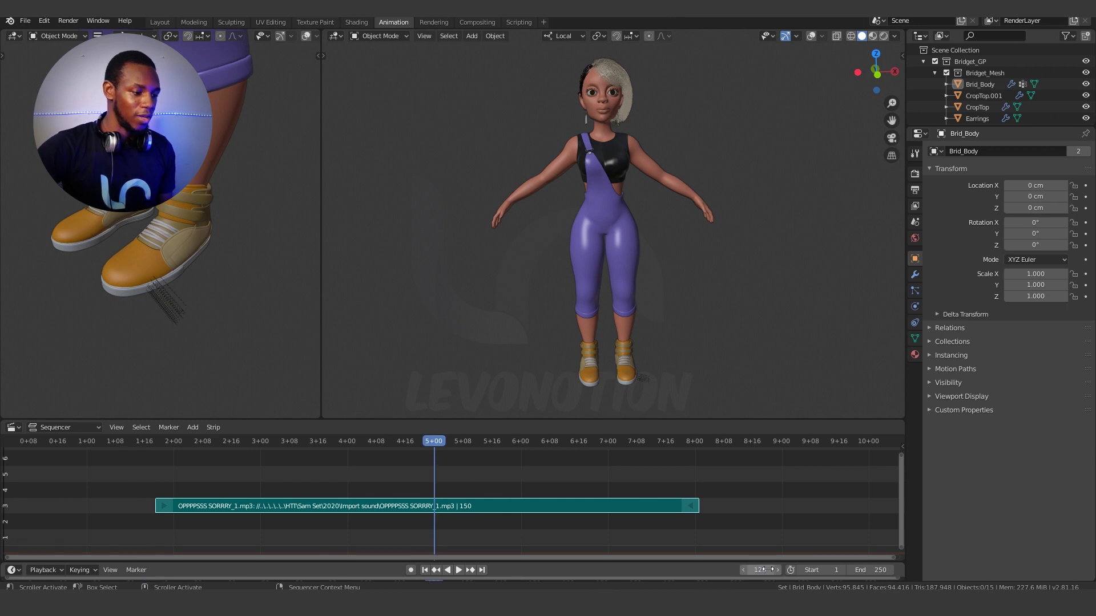
click(438, 443)
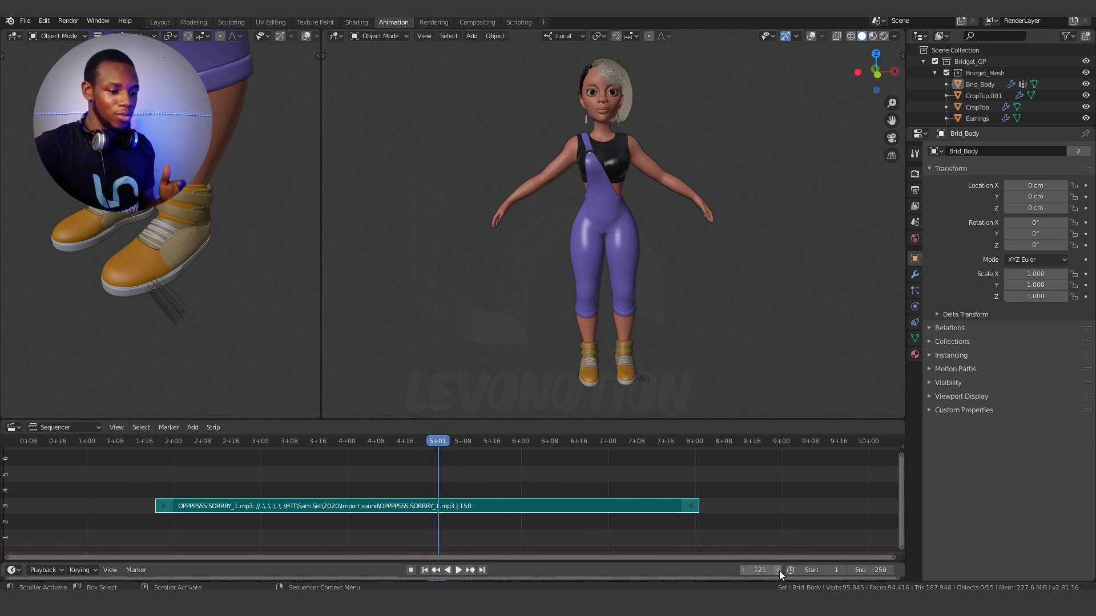
click(746, 570)
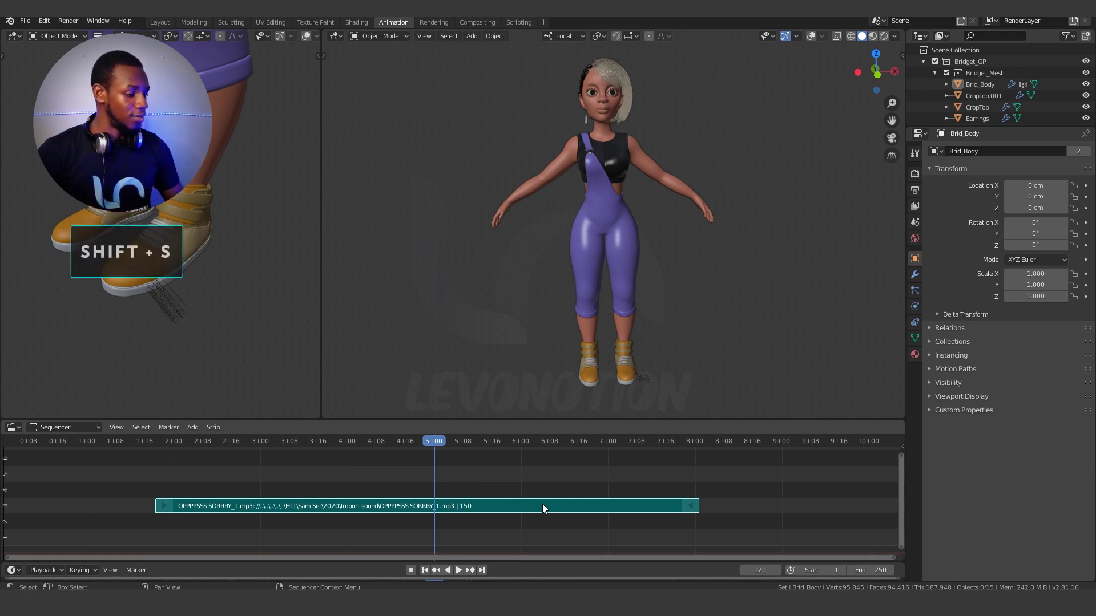
Snap the start of the sound strip to the playhead at frame 120.
key(shift+s)
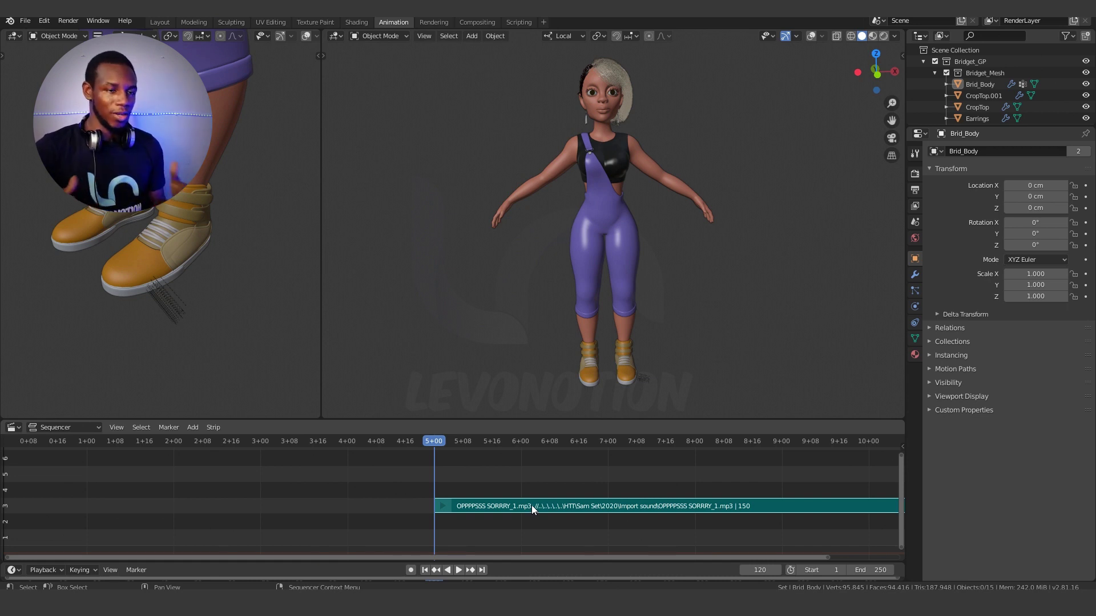
click(212, 428)
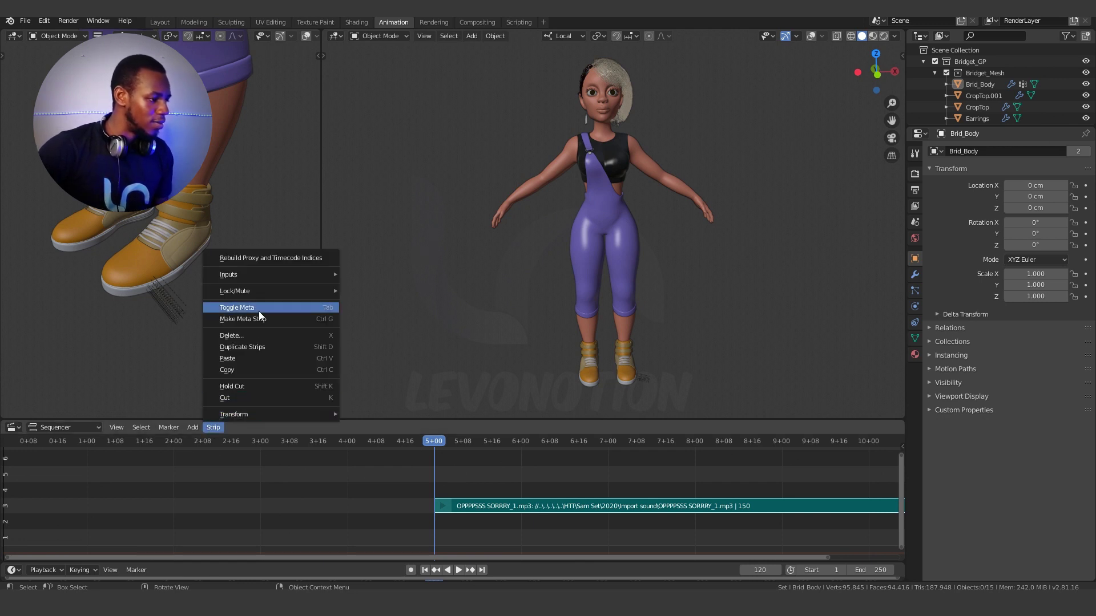
mouse_move(256, 415)
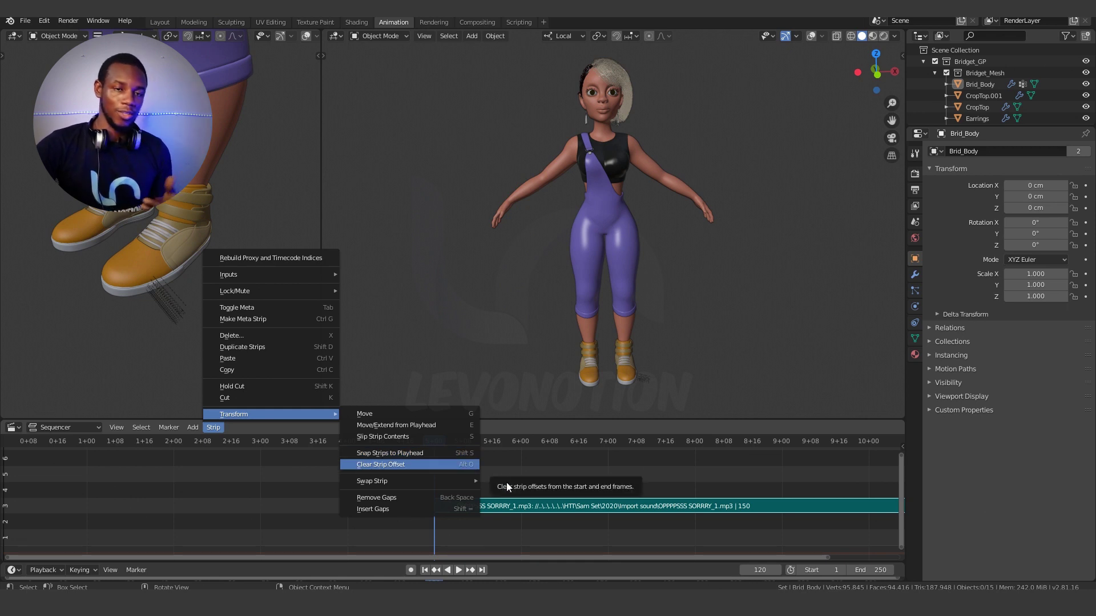
click(472, 453)
click(519, 505)
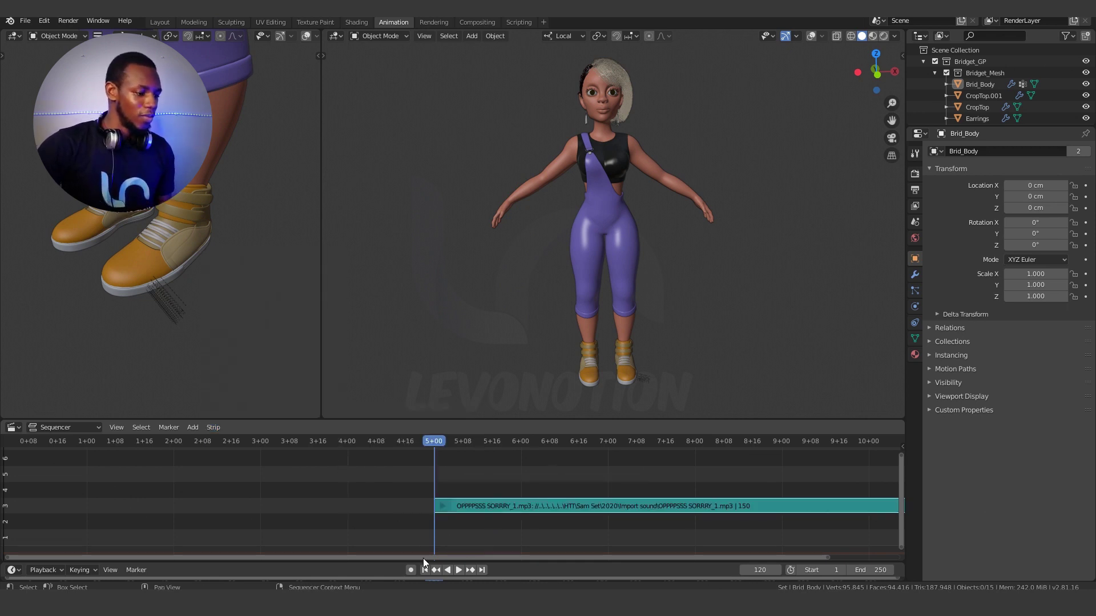
Slide the sound strip earlier on channel 3 to start at about frame 52, and place the playhead at frame 50.
drag(621, 509, 376, 507)
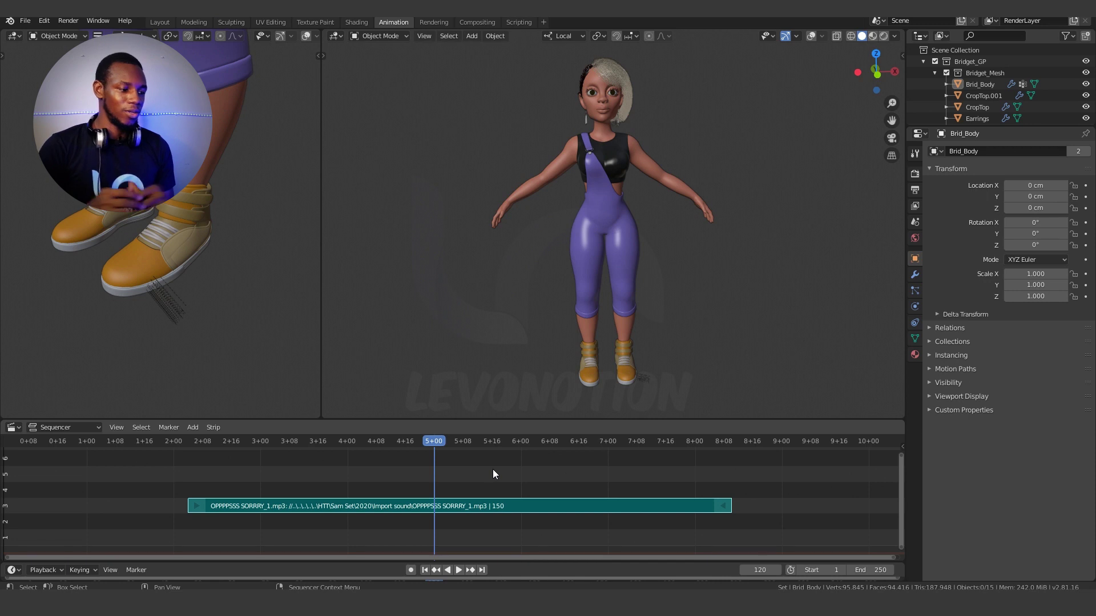
click(182, 440)
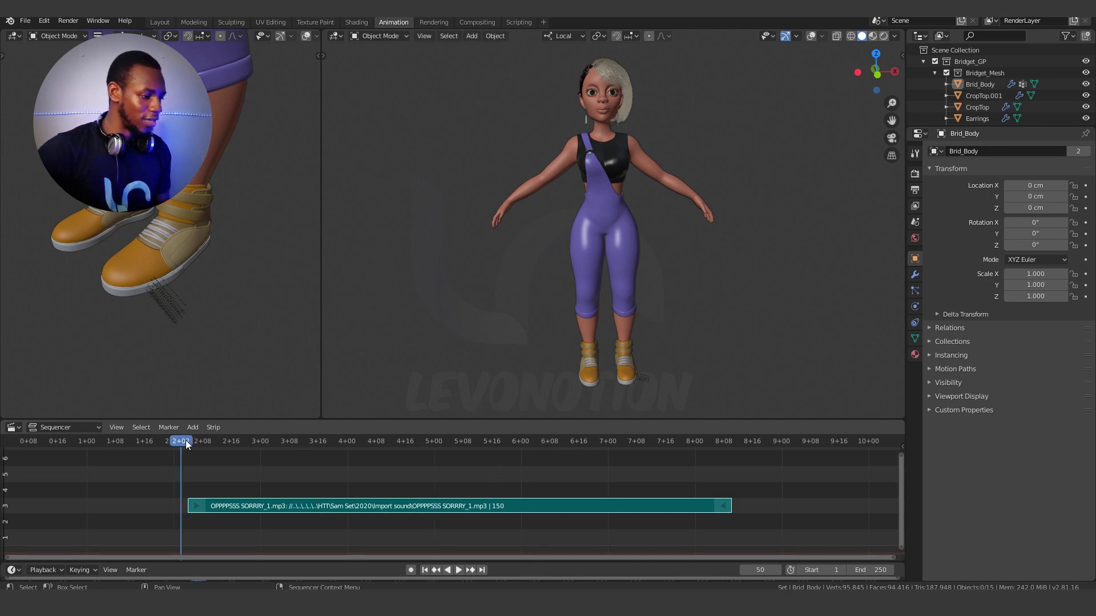
Play the sound from frame 50, and split the sound strip at frame 112.
key(space)
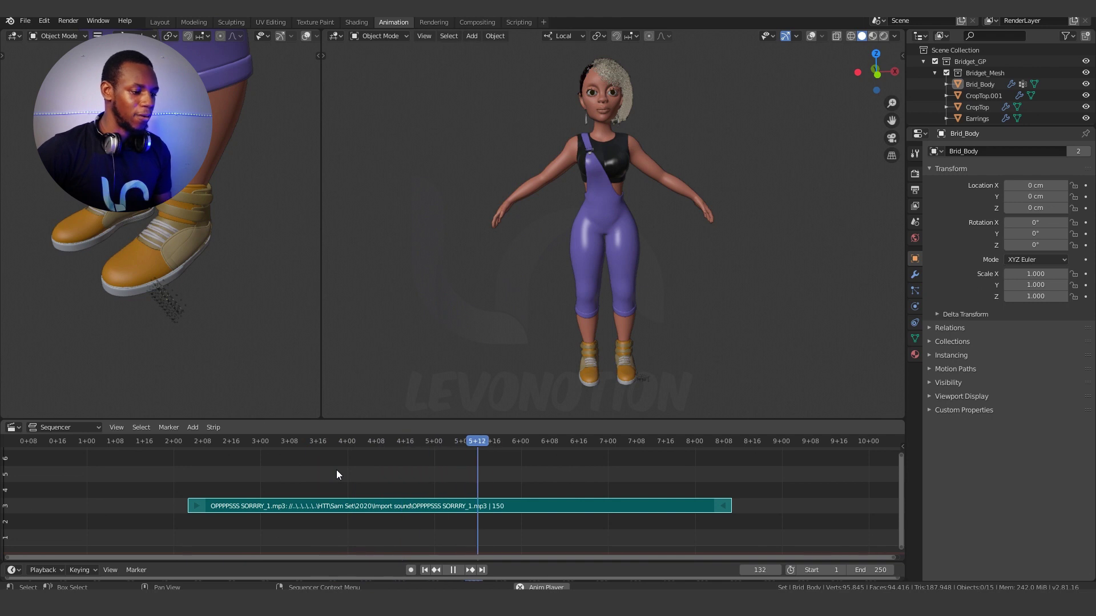
key(space)
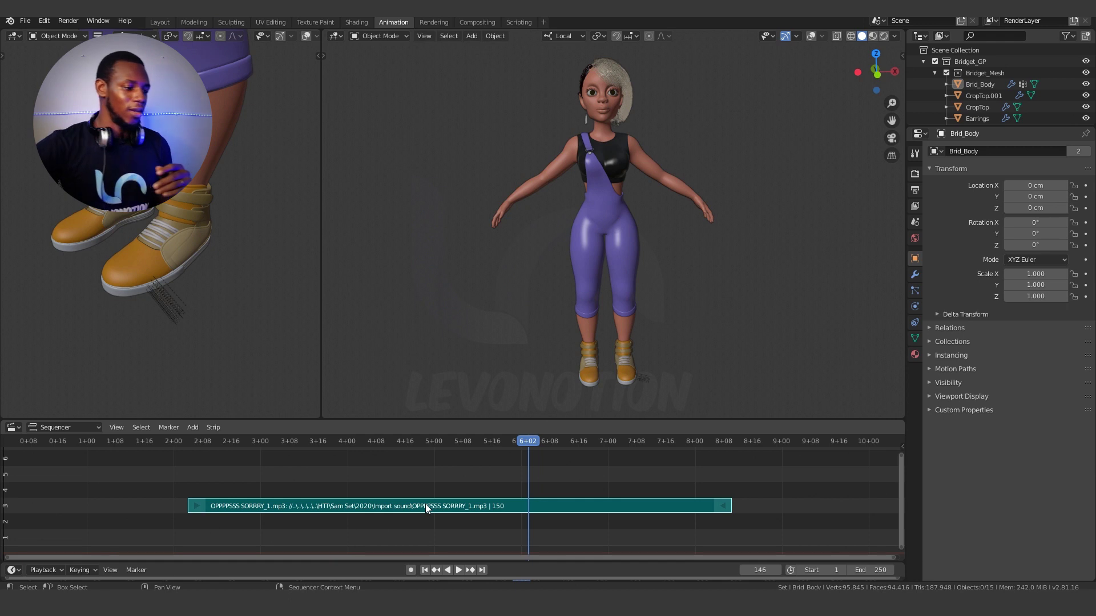
click(405, 441)
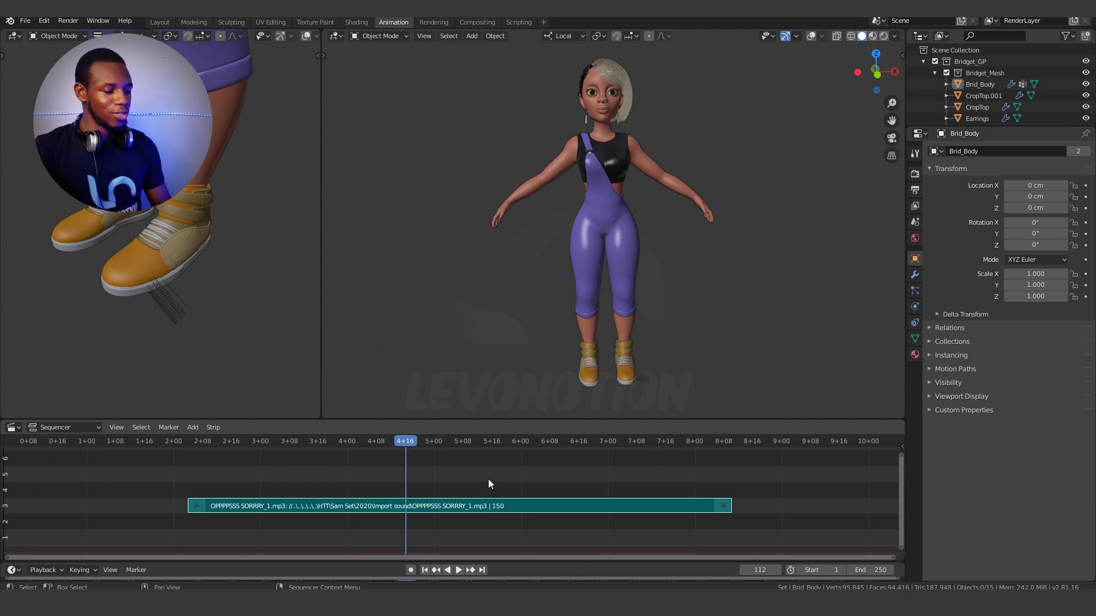
key(k)
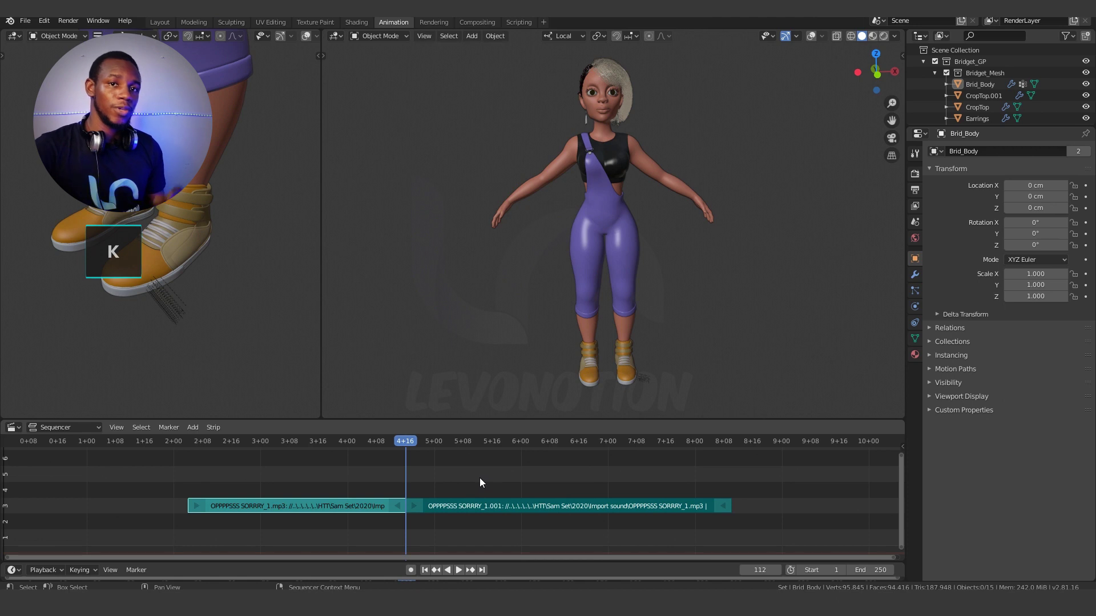
Separate the two halves of the sound strip on channel 3, starting the first at frame 49 and the second at frame 133.
click(347, 502)
click(443, 505)
drag(443, 504, 570, 504)
drag(333, 505, 324, 505)
drag(574, 501, 523, 501)
Play back the first sound piece from frame 45 and the second piece from just before its start.
click(163, 441)
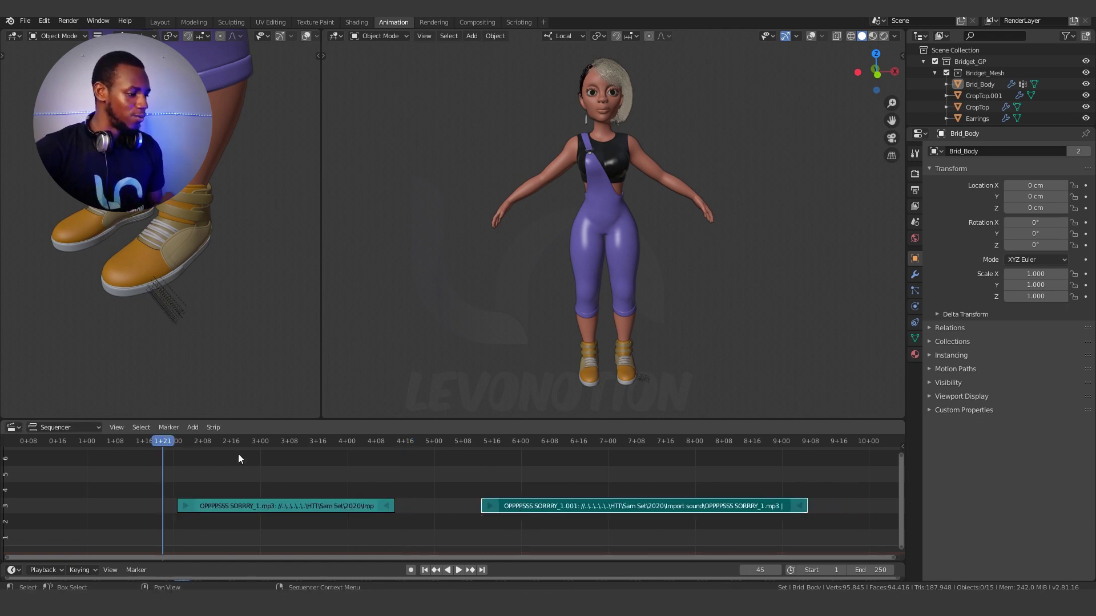
key(space)
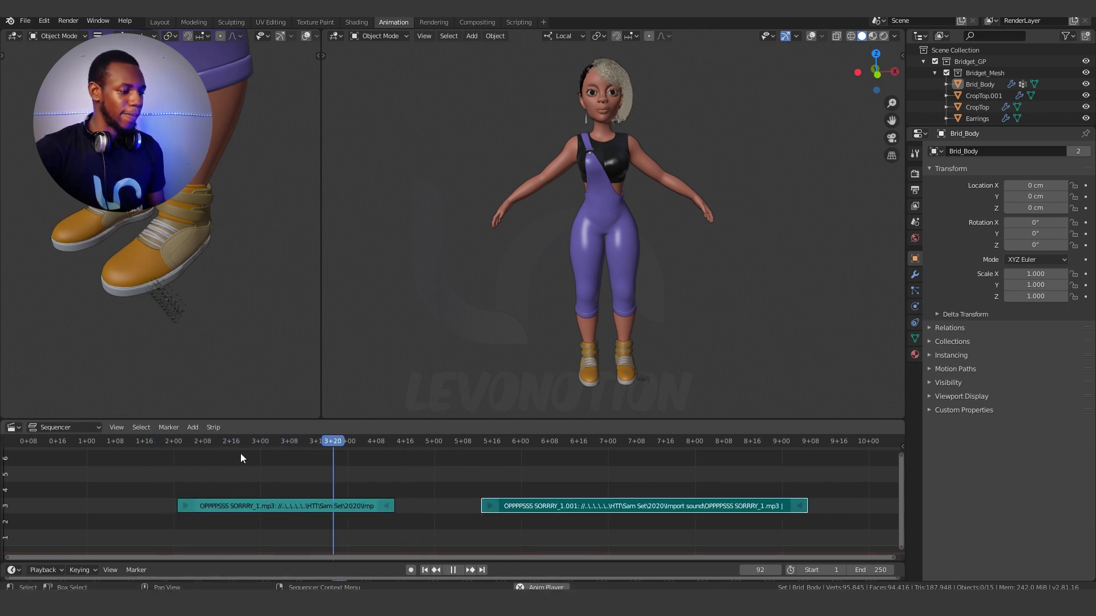
key(space)
click(481, 441)
key(space)
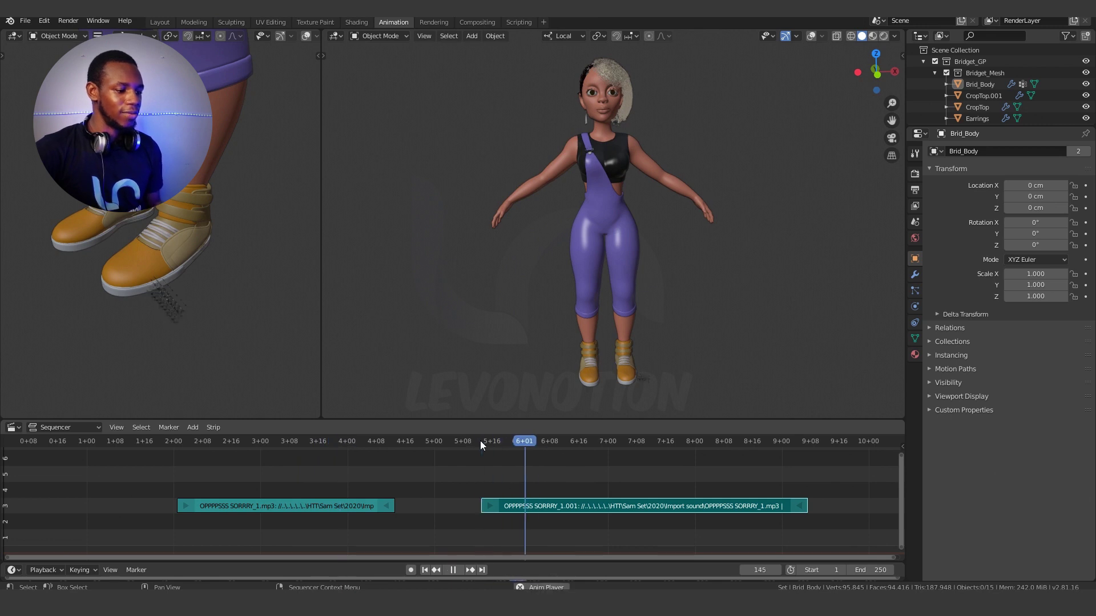
key(space)
click(272, 442)
Trim the end of the first sound strip to frame 84 using its end handle, and play it back from just before its start.
click(320, 506)
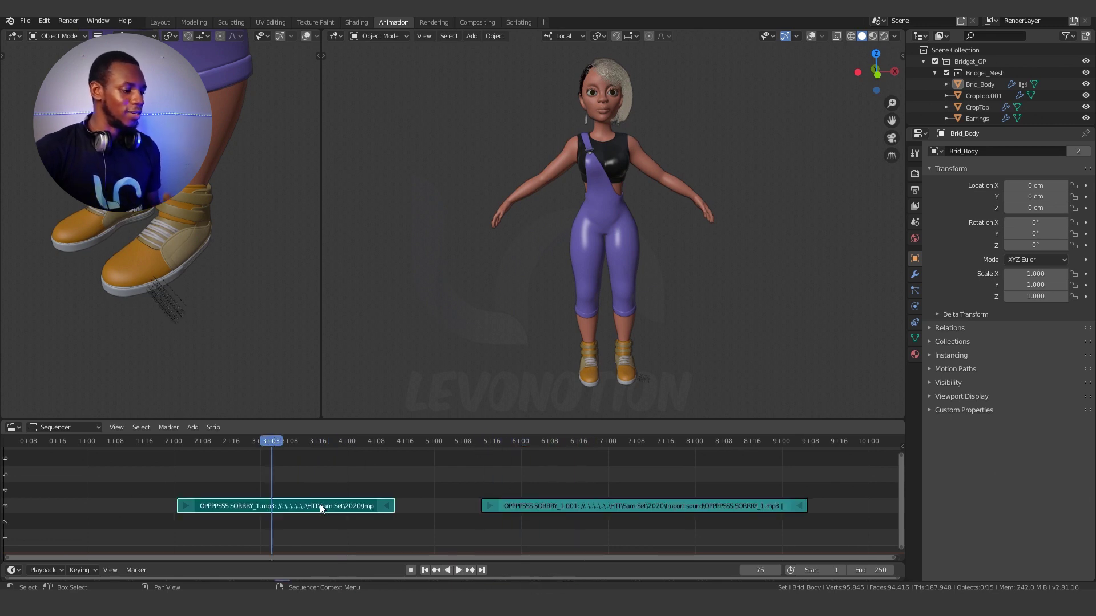
click(577, 506)
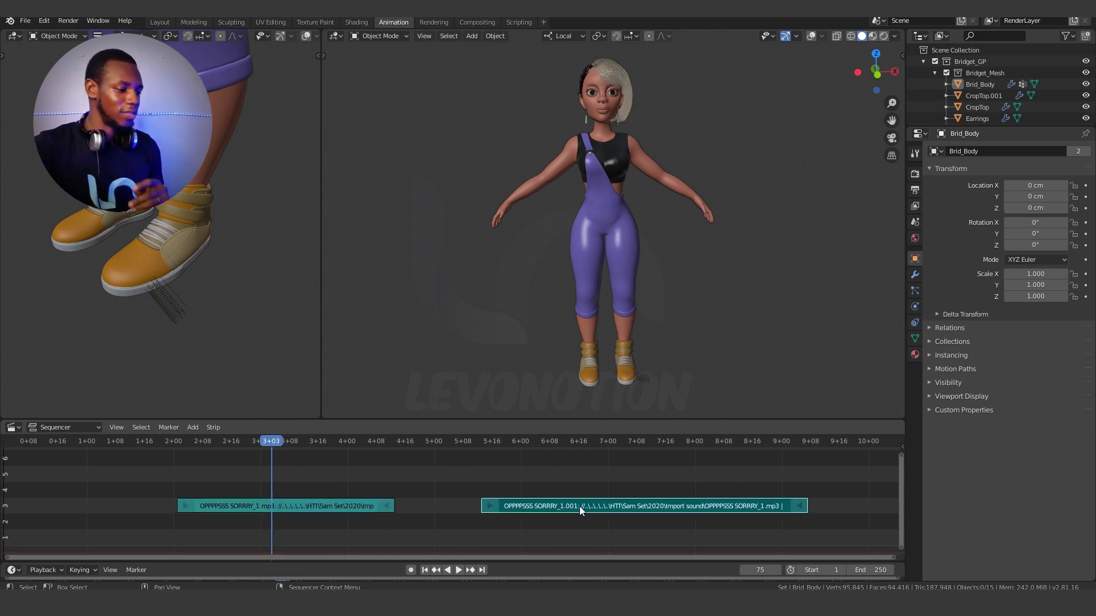
click(365, 506)
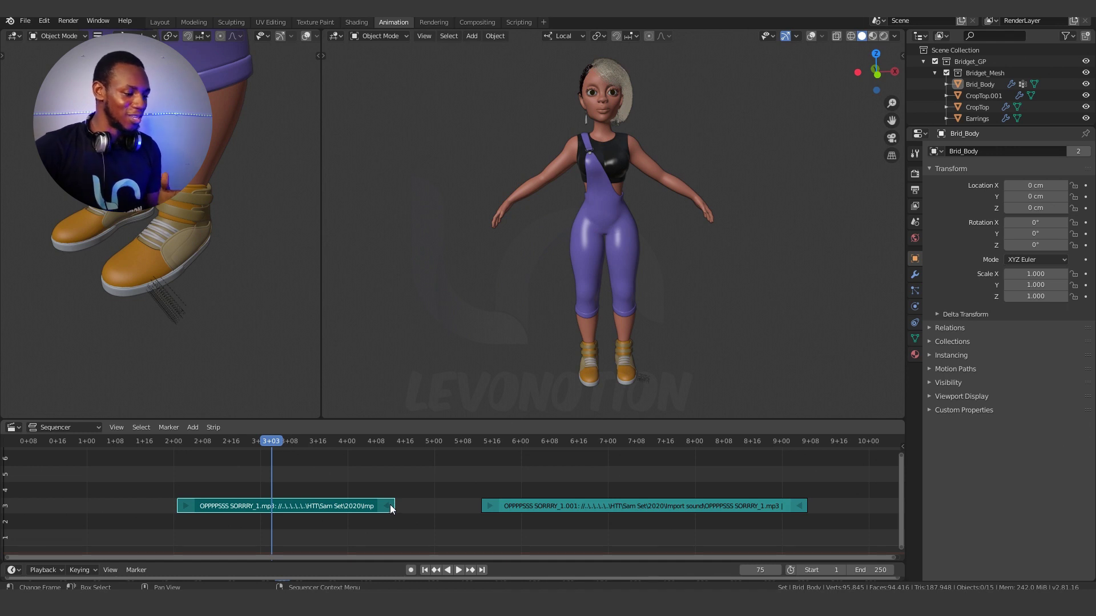
drag(389, 504, 310, 508)
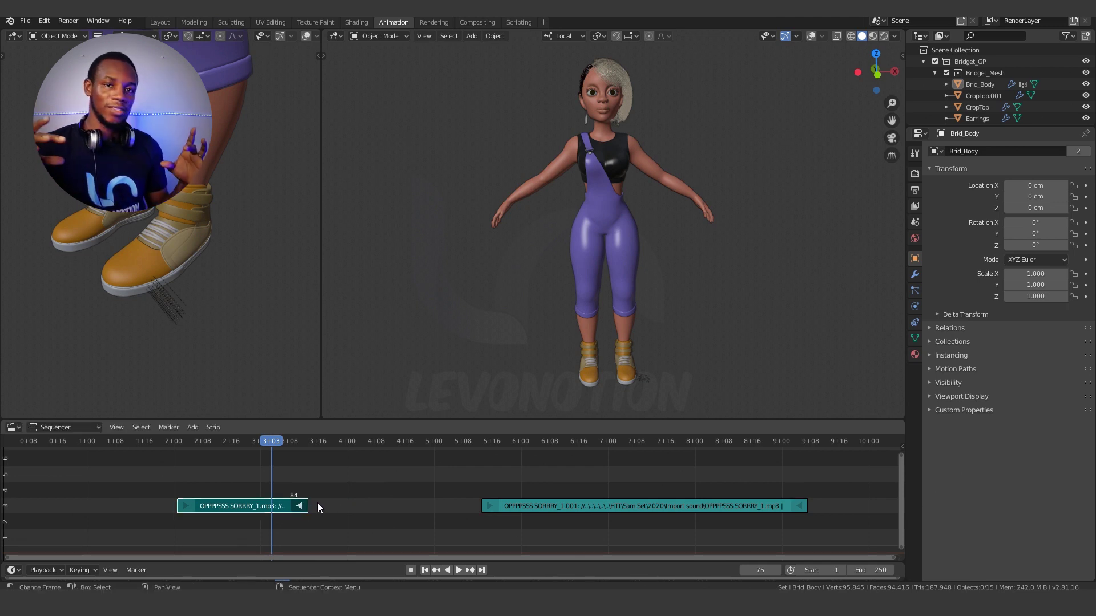
click(167, 439)
key(space)
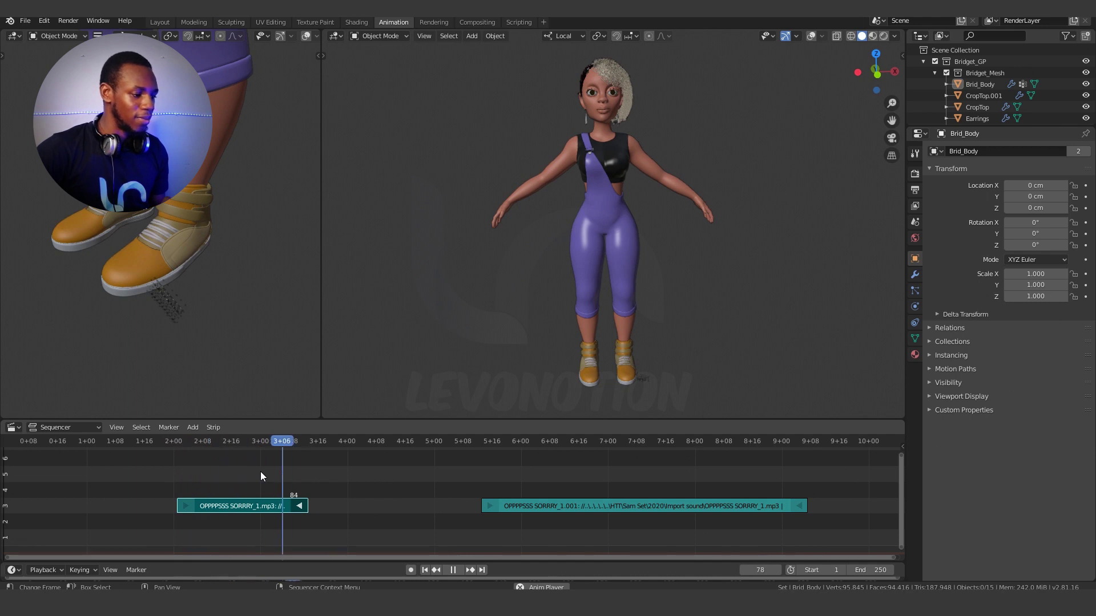
key(space)
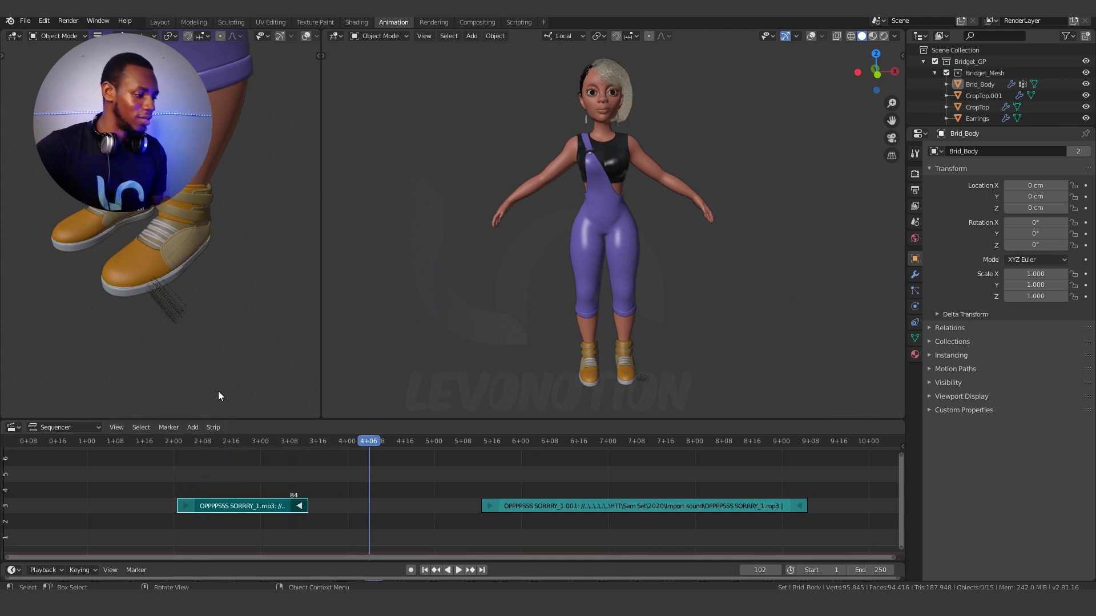
Try extending the end of the first sound strip to about frame 97 from a playhead at frame 49, and undo the extension.
click(218, 488)
click(177, 441)
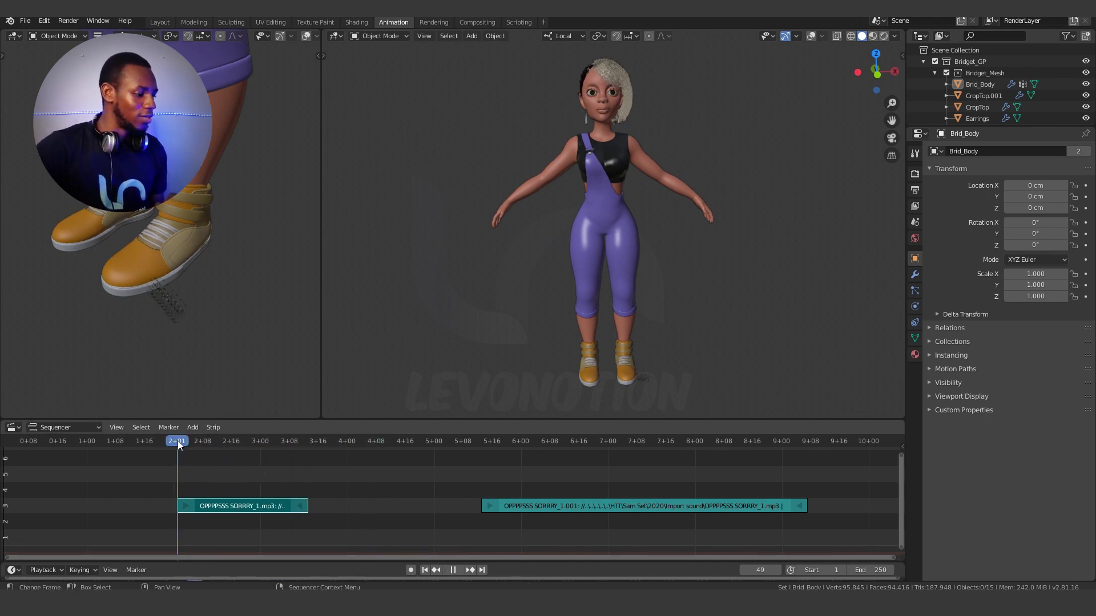
key(space)
key(space)
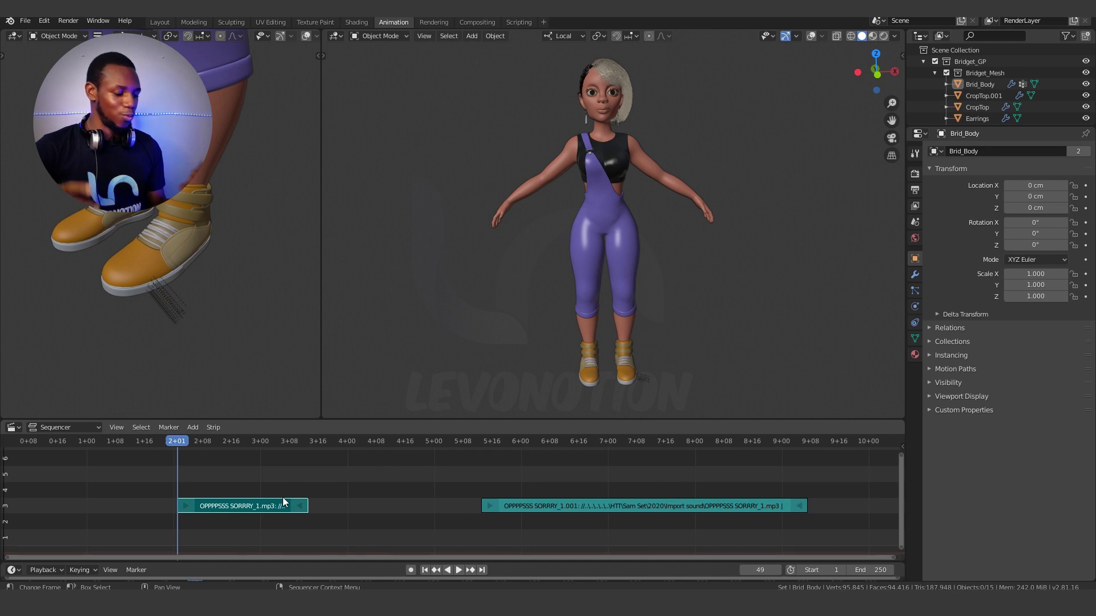
key(e)
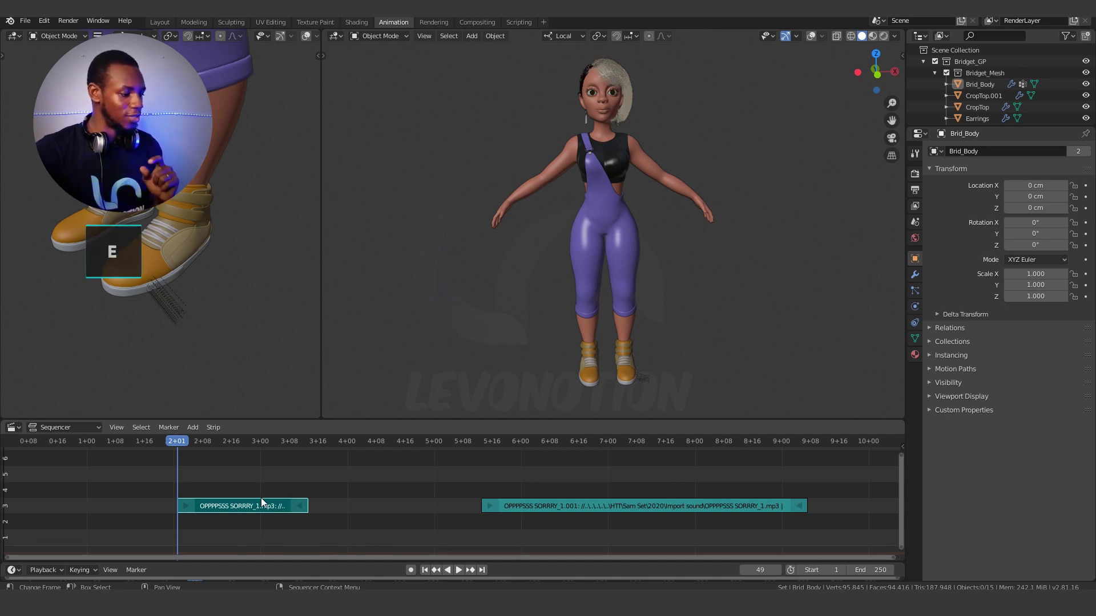
key(e)
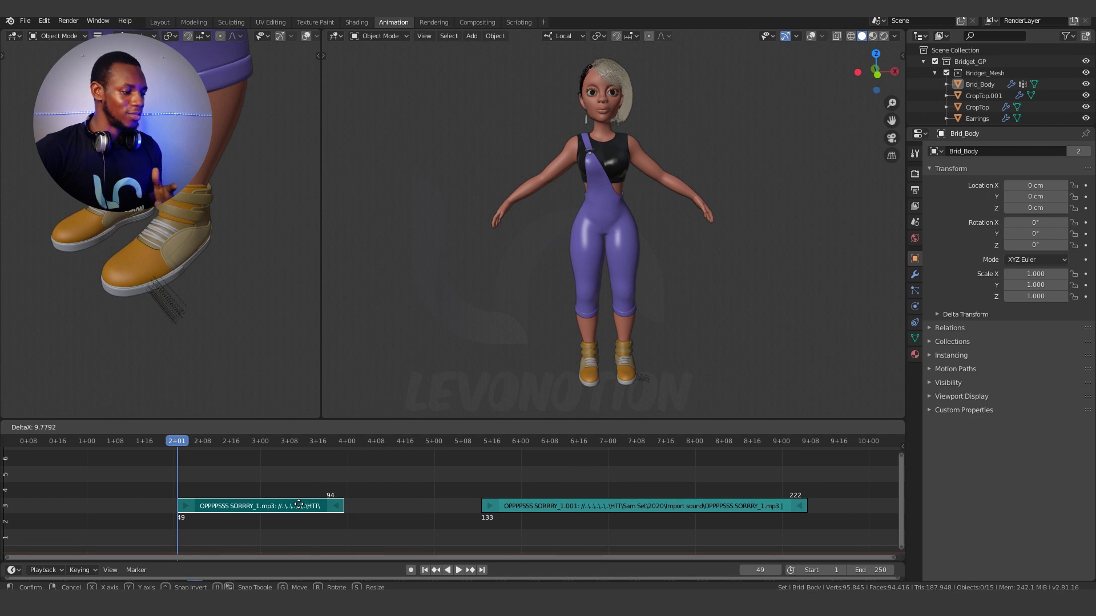
click(343, 503)
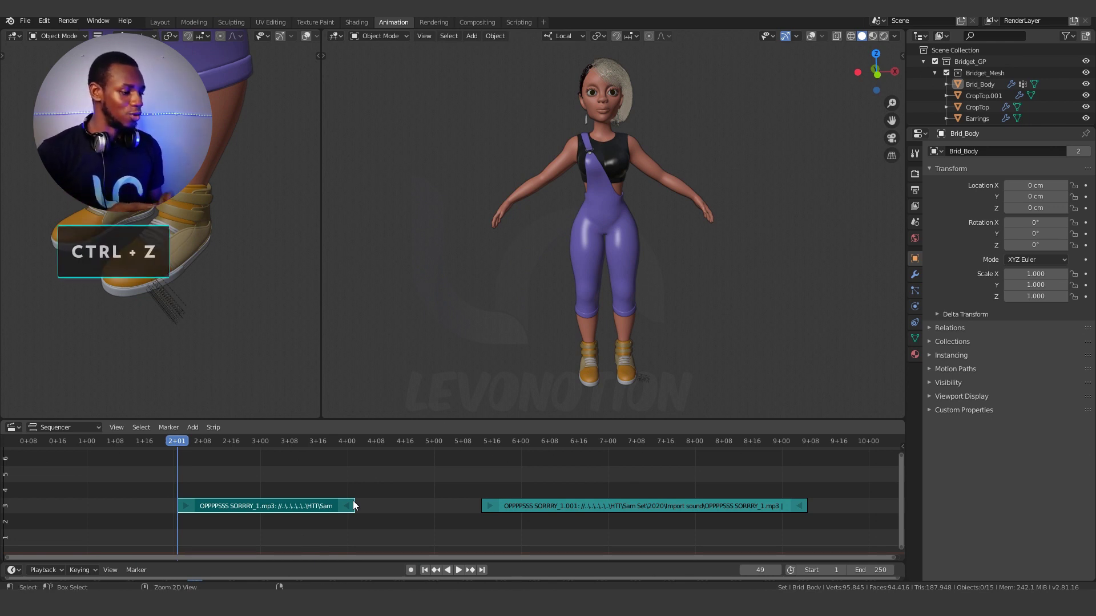
key(ctrl+z)
Play back the trimmed first strip from frame 46 and the second strip from just before its start.
click(166, 445)
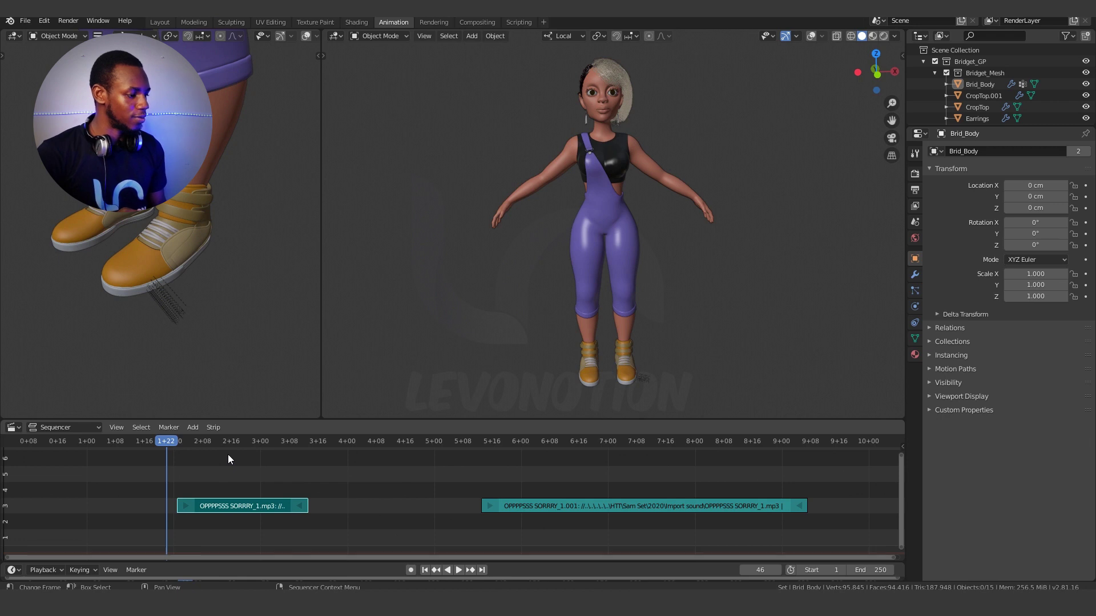
key(space)
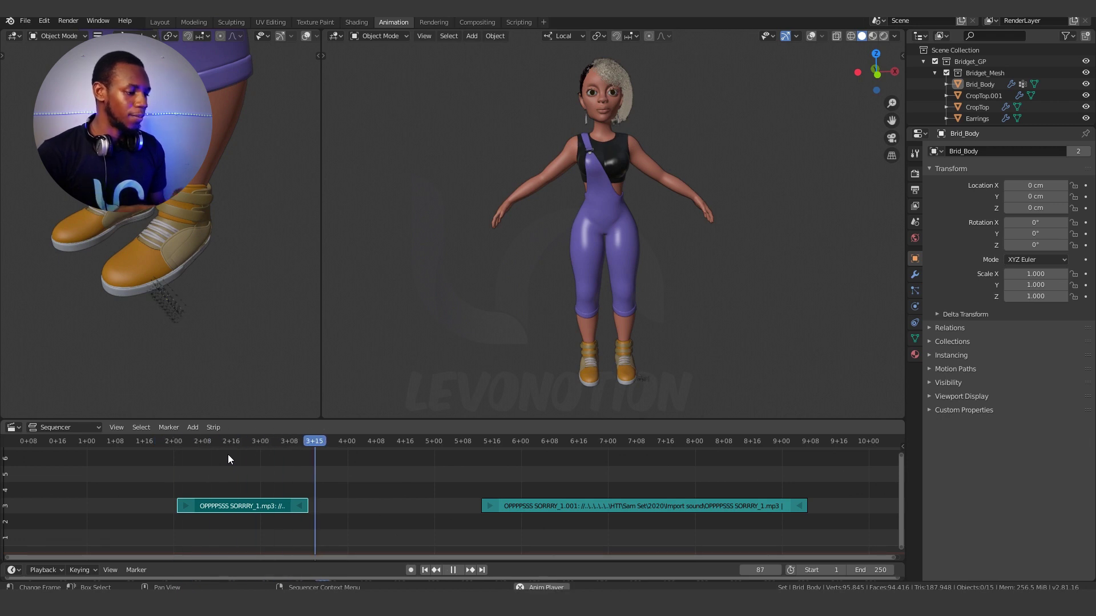
key(space)
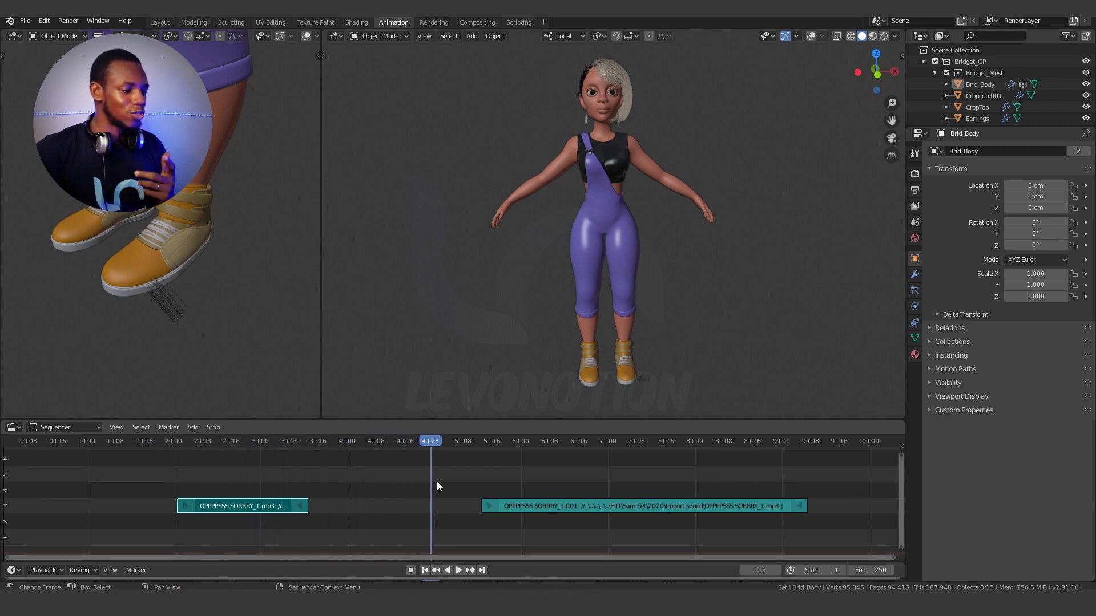
click(476, 440)
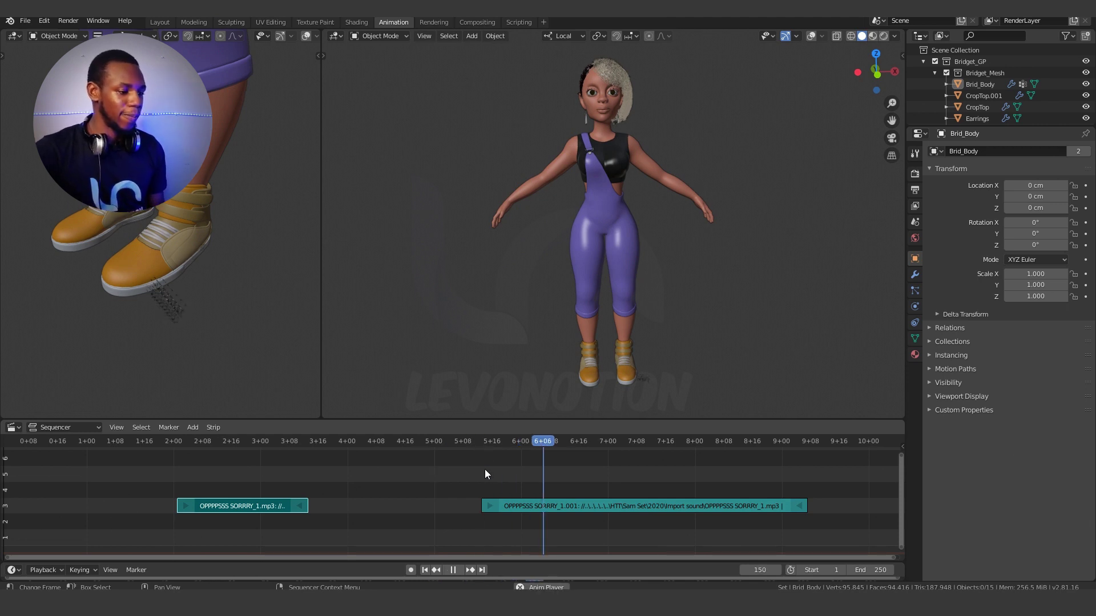
key(space)
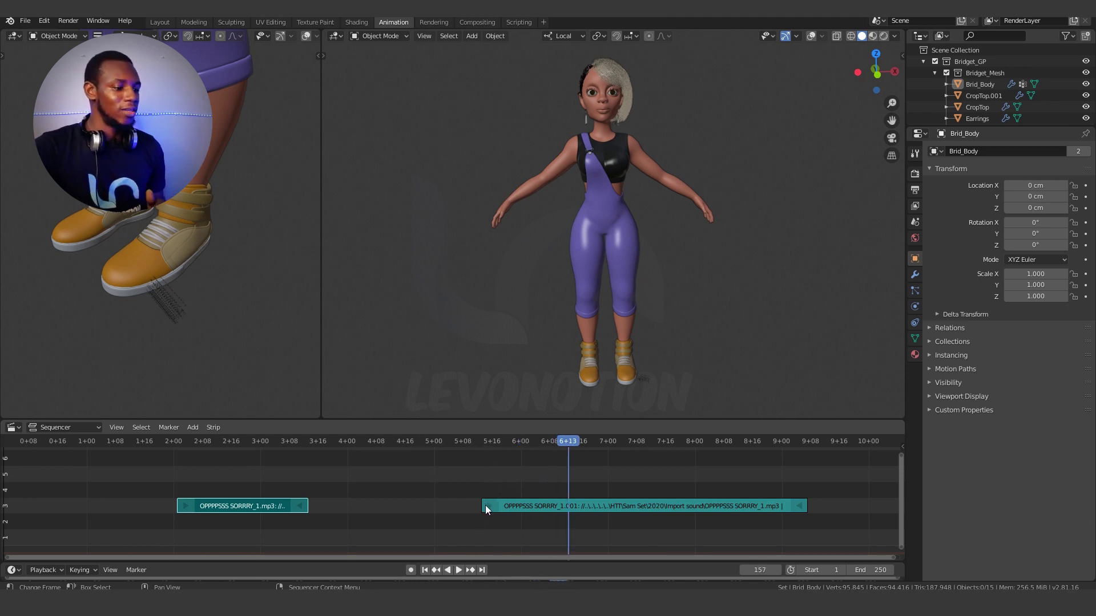
Extend the start of the second sound strip back to frame 121, and play it from about frame 120.
drag(487, 506, 443, 507)
click(434, 440)
key(space)
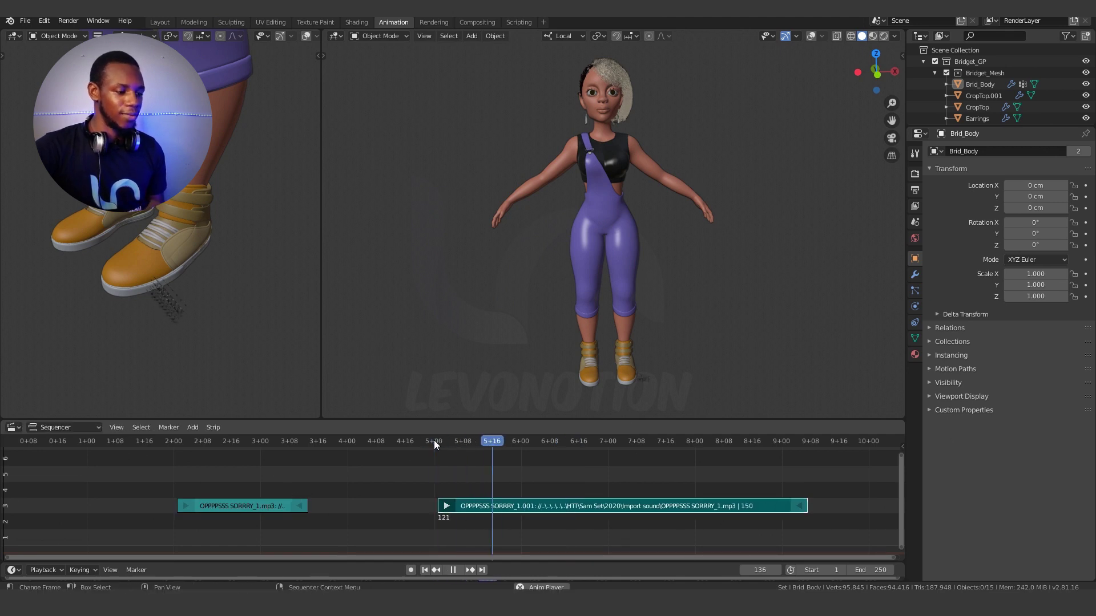
key(space)
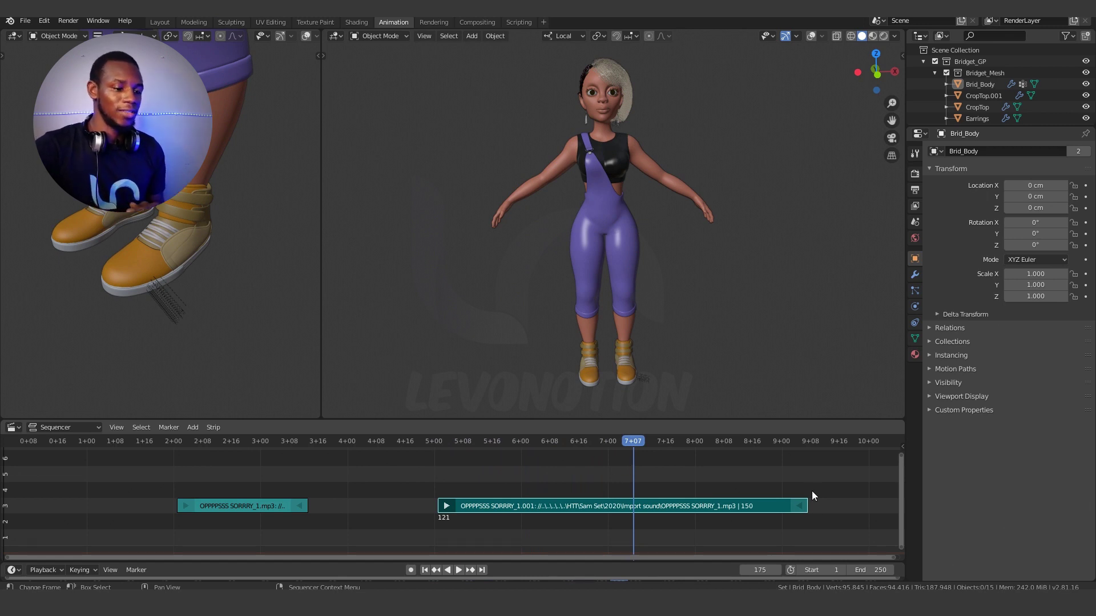
Trim the end of the second sound strip to frame 167, and play it back from just before its start.
drag(799, 506, 599, 505)
click(426, 440)
key(space)
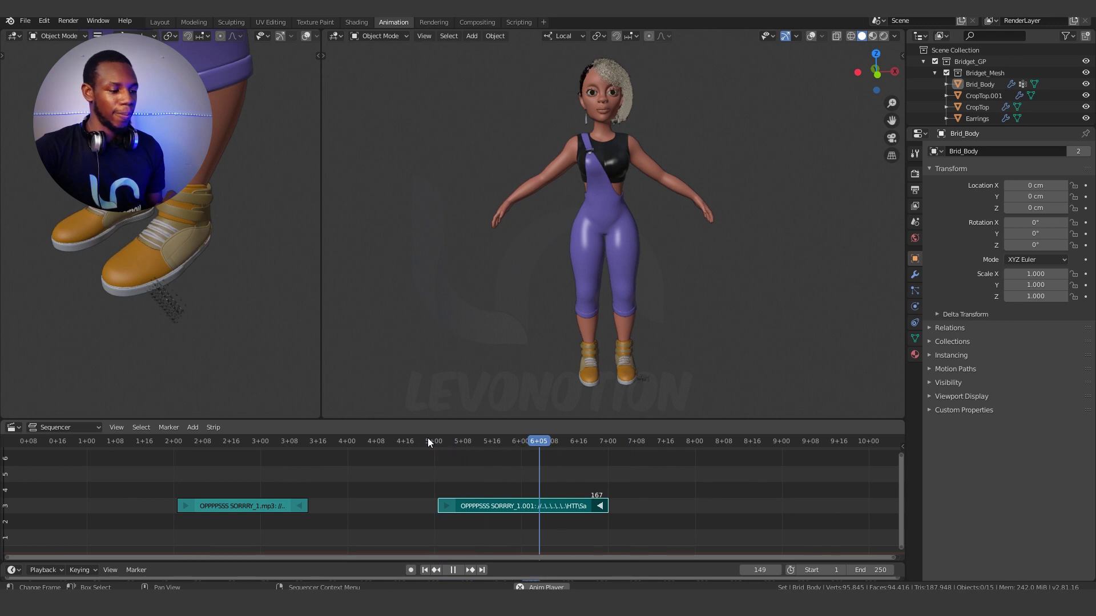
key(space)
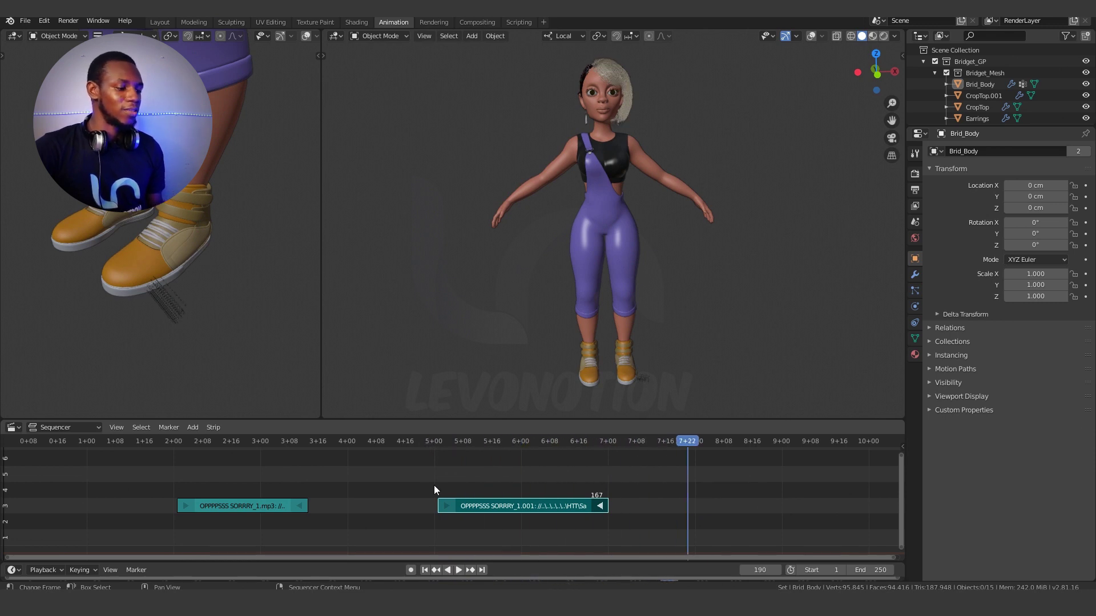
Place the playhead at frame 98 and add walking_1.mp3 there as a new sound strip.
click(423, 440)
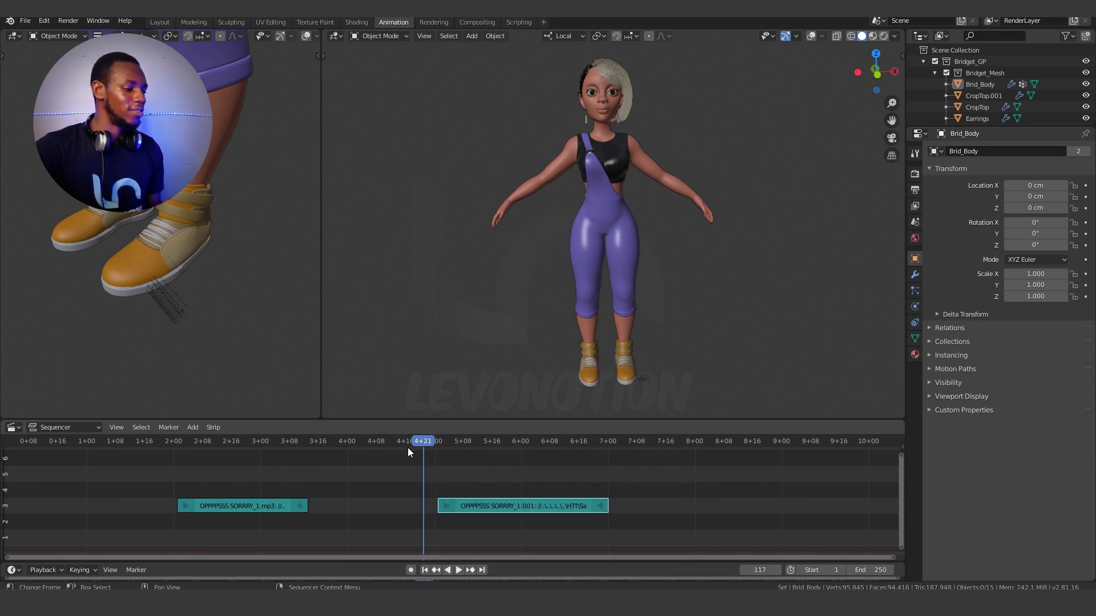
click(156, 443)
click(232, 506)
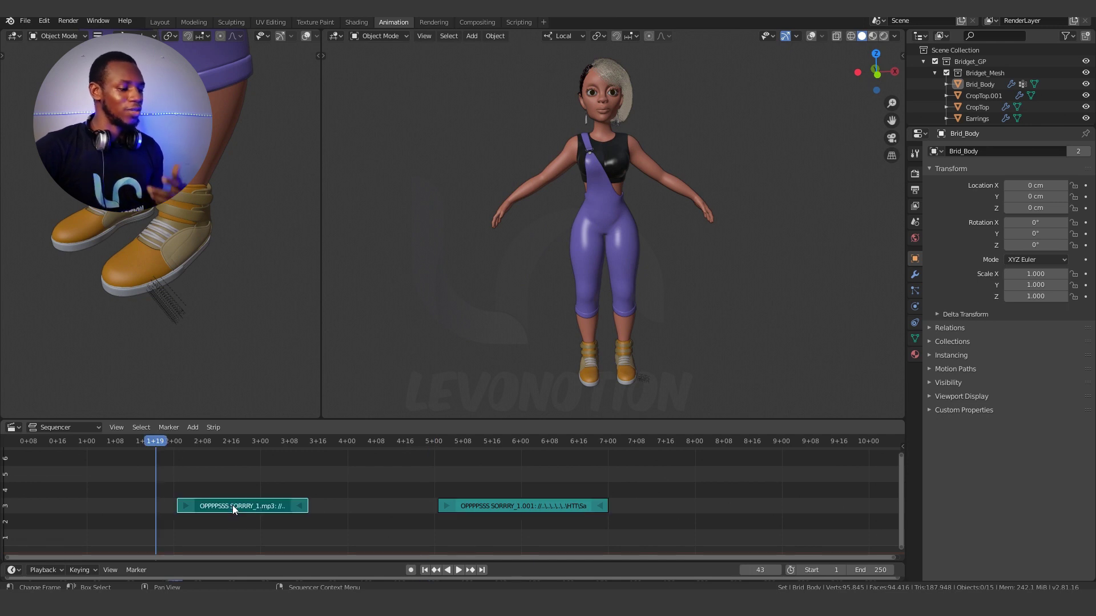
click(510, 507)
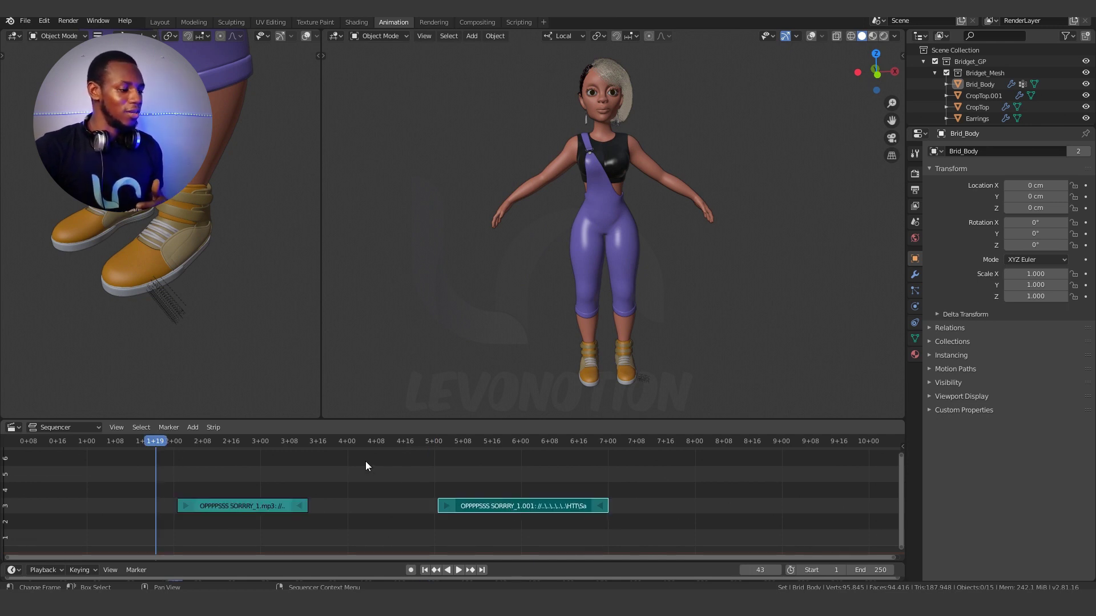
click(355, 442)
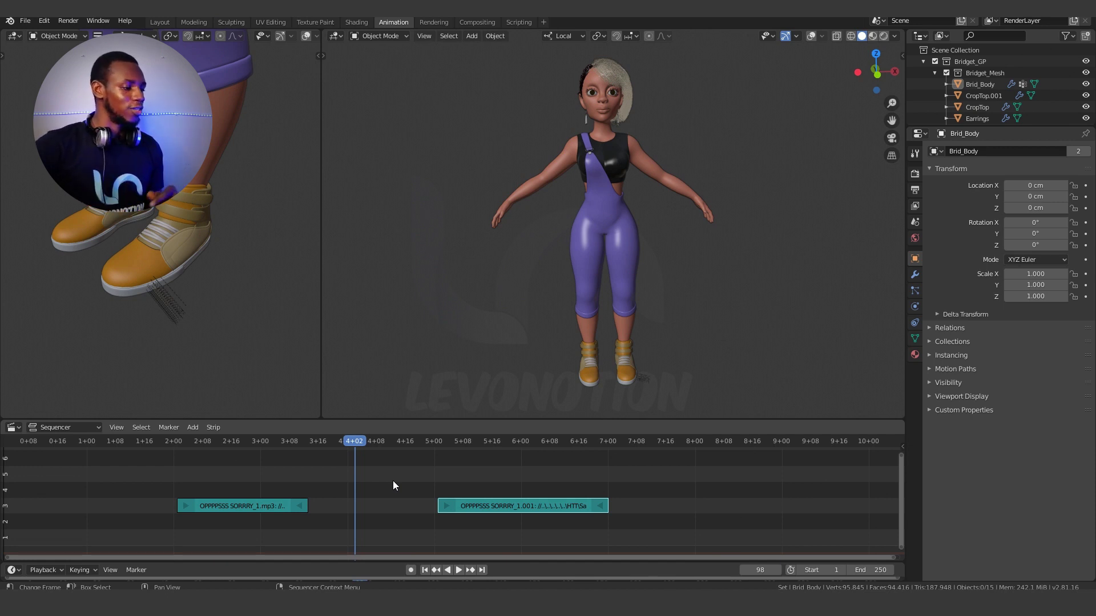
click(193, 428)
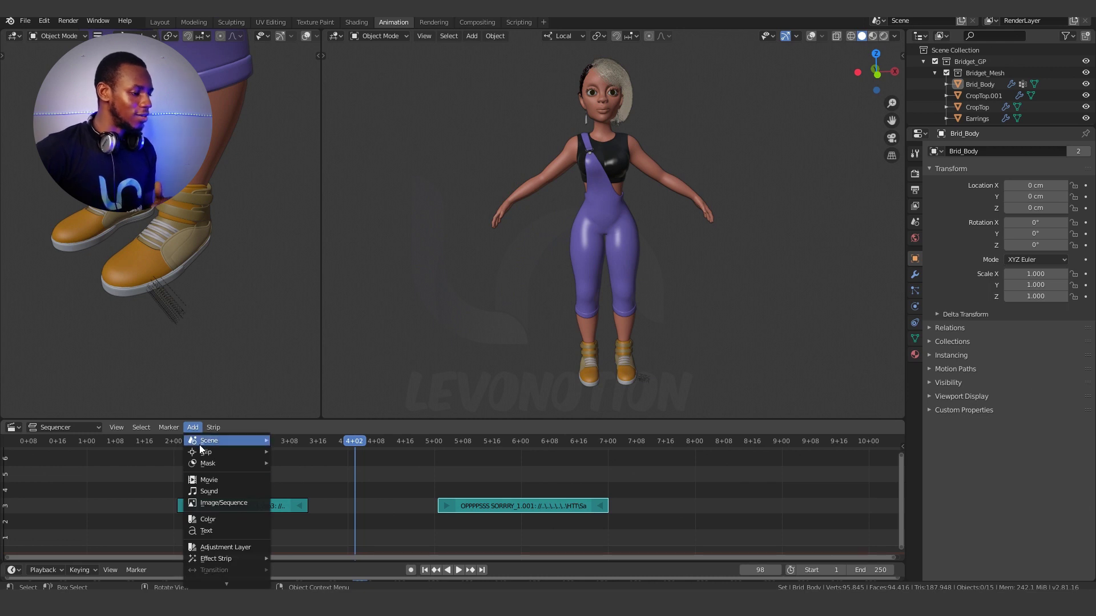
click(210, 491)
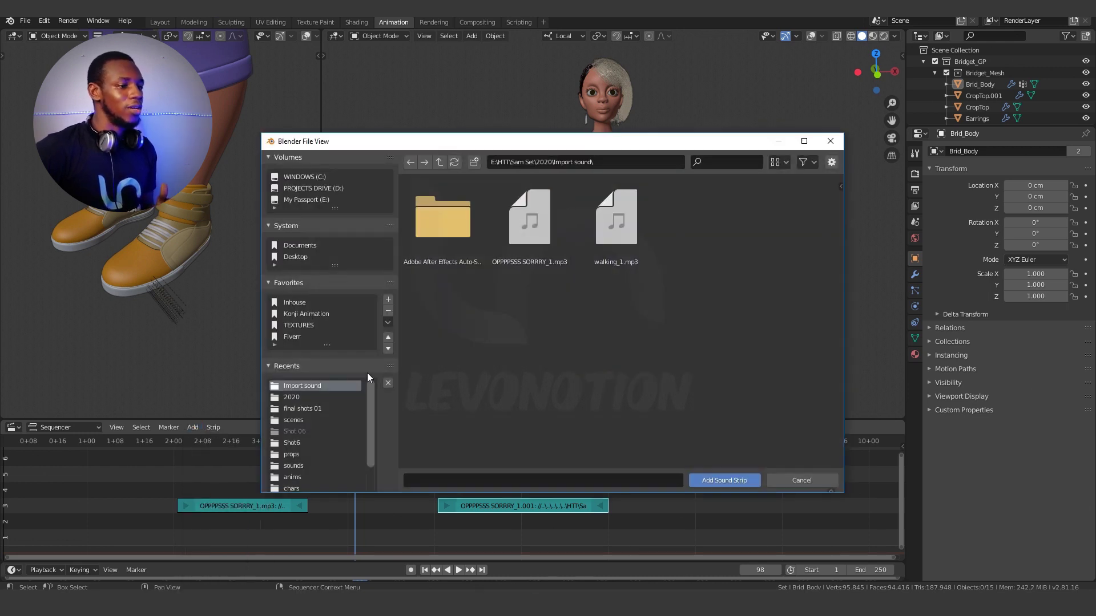
double_click(616, 220)
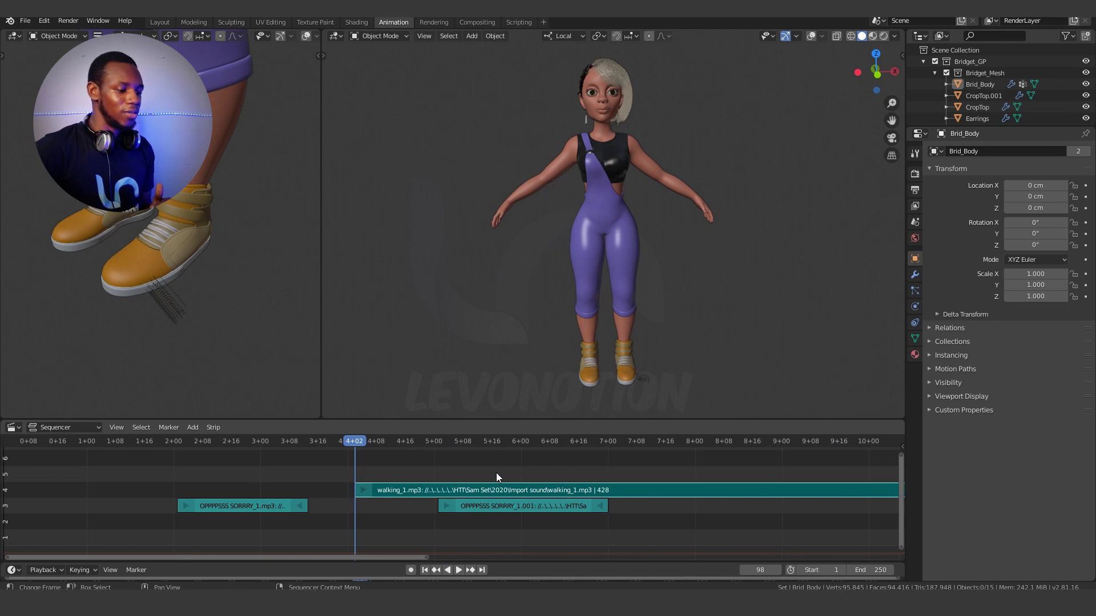
Move the walking_1.mp3 strip to channel 5 starting at about frame 86, and play it from near its start.
drag(494, 490, 386, 461)
click(317, 439)
key(space)
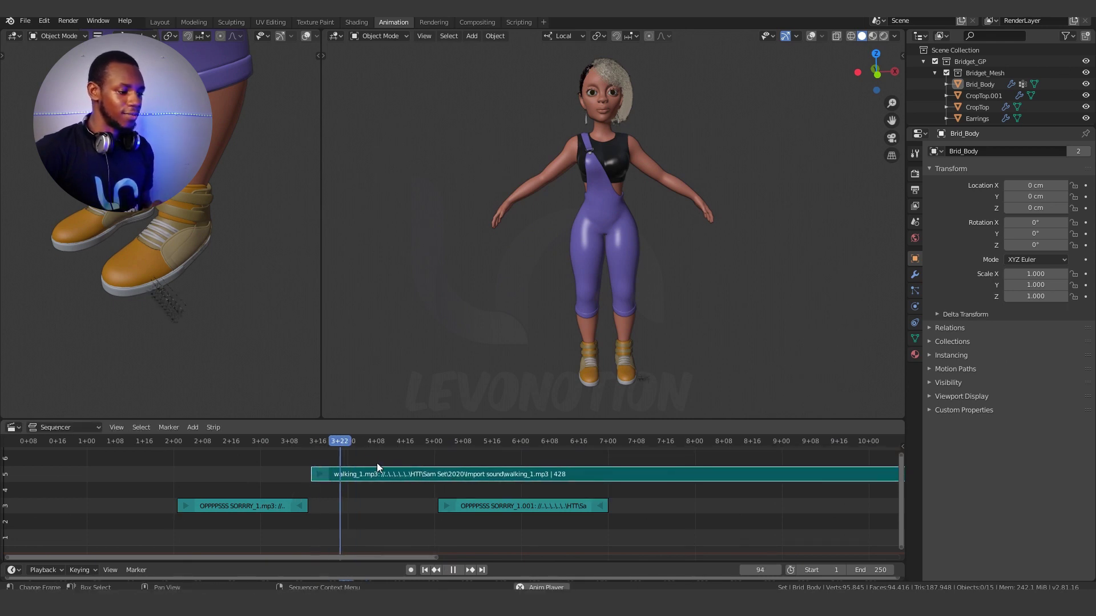
Split the walking_1.mp3 strip with a Hold Cut at frame 109, and move the second piece to start at about frame 119.
key(space)
drag(420, 438, 413, 441)
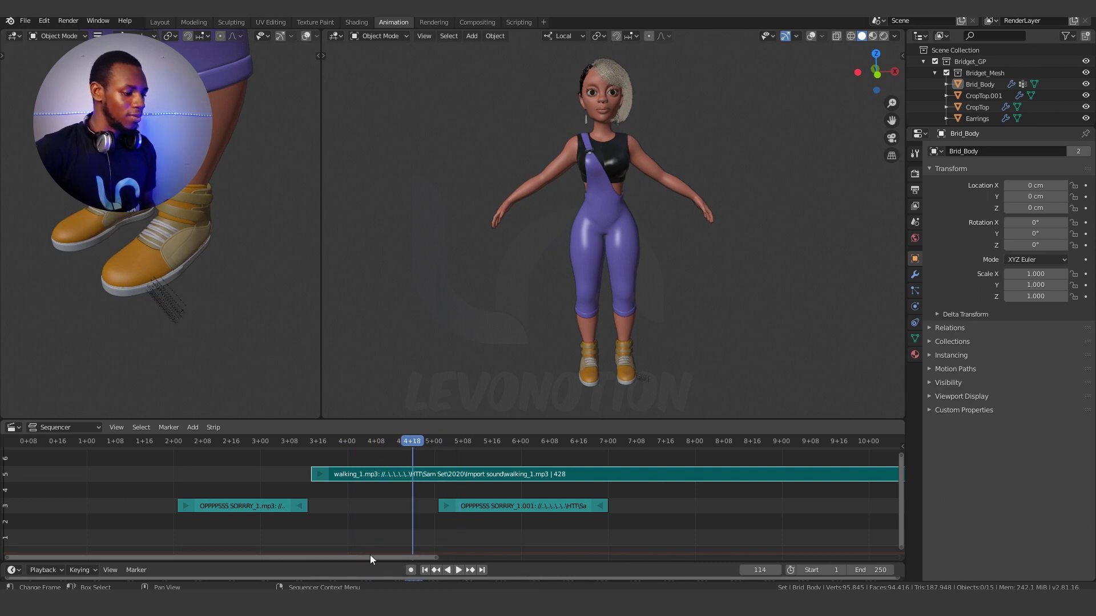
drag(434, 558, 619, 552)
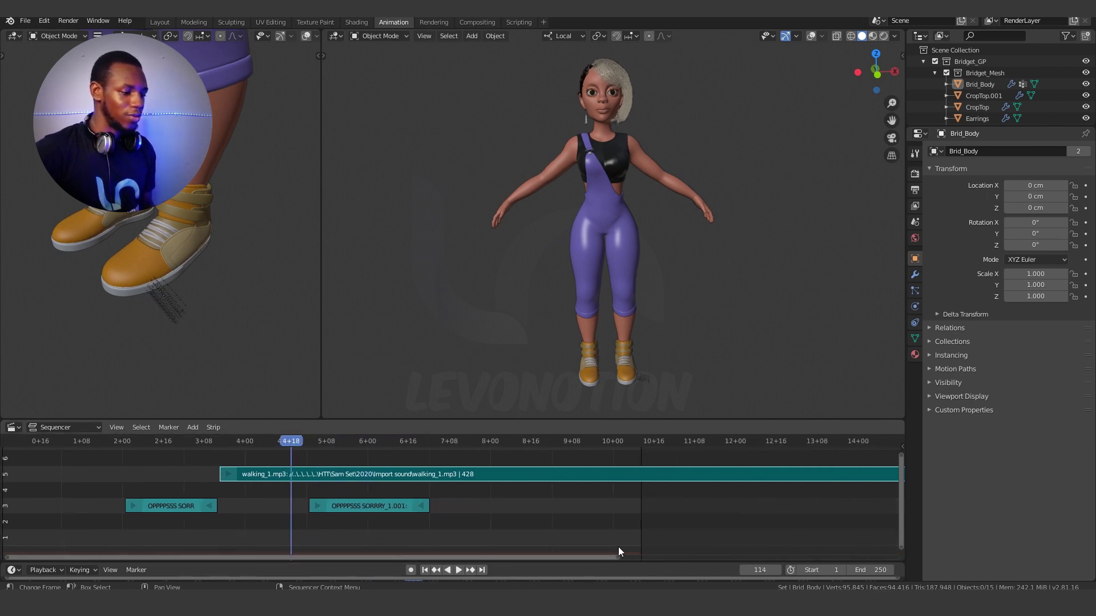
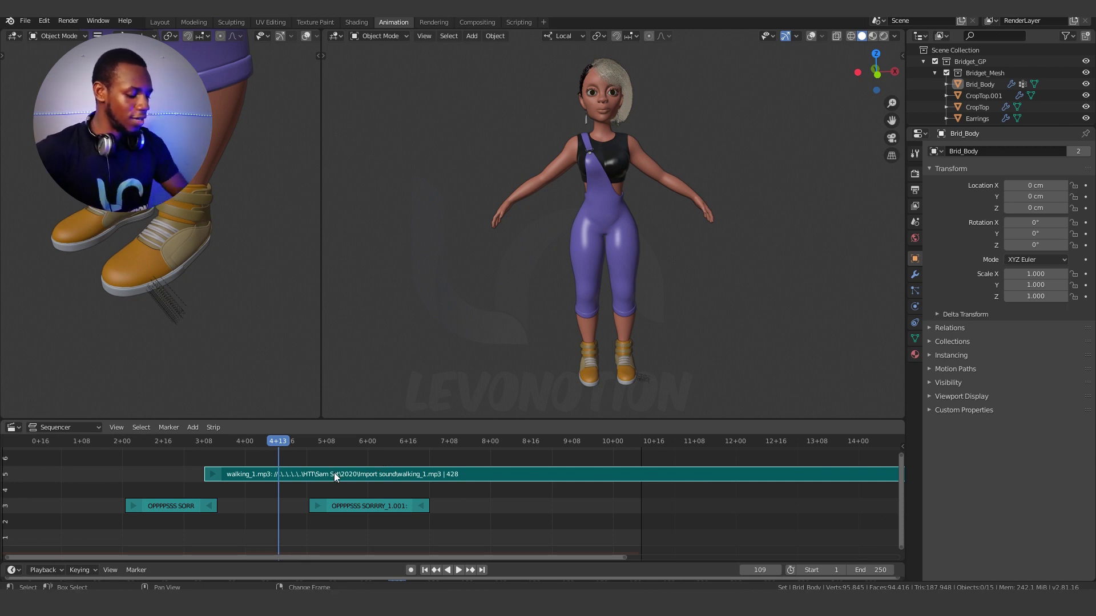
key(shift+k)
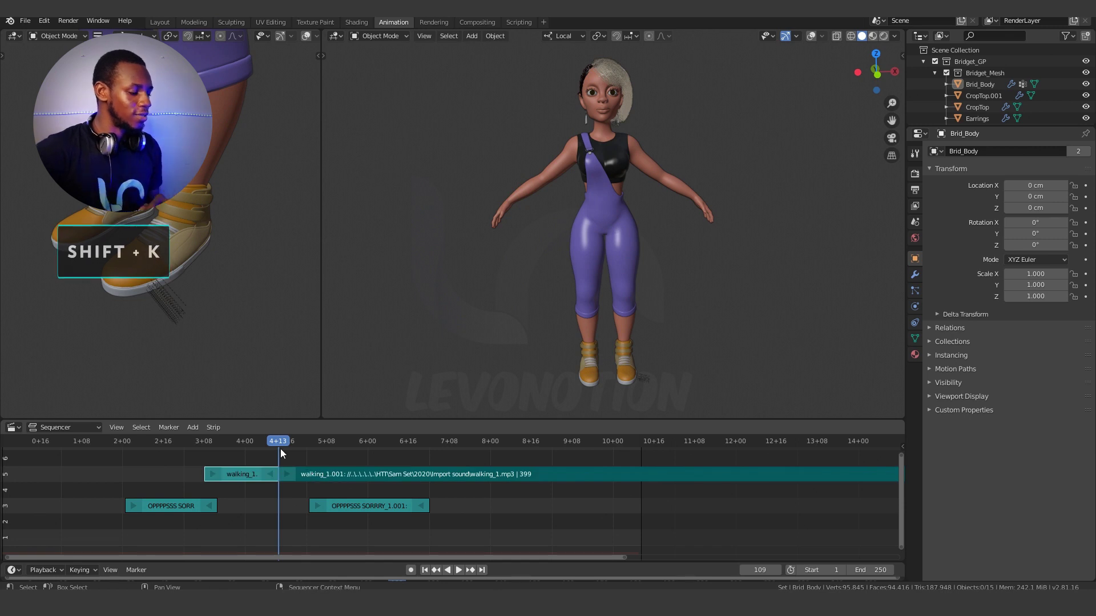
drag(320, 473, 344, 473)
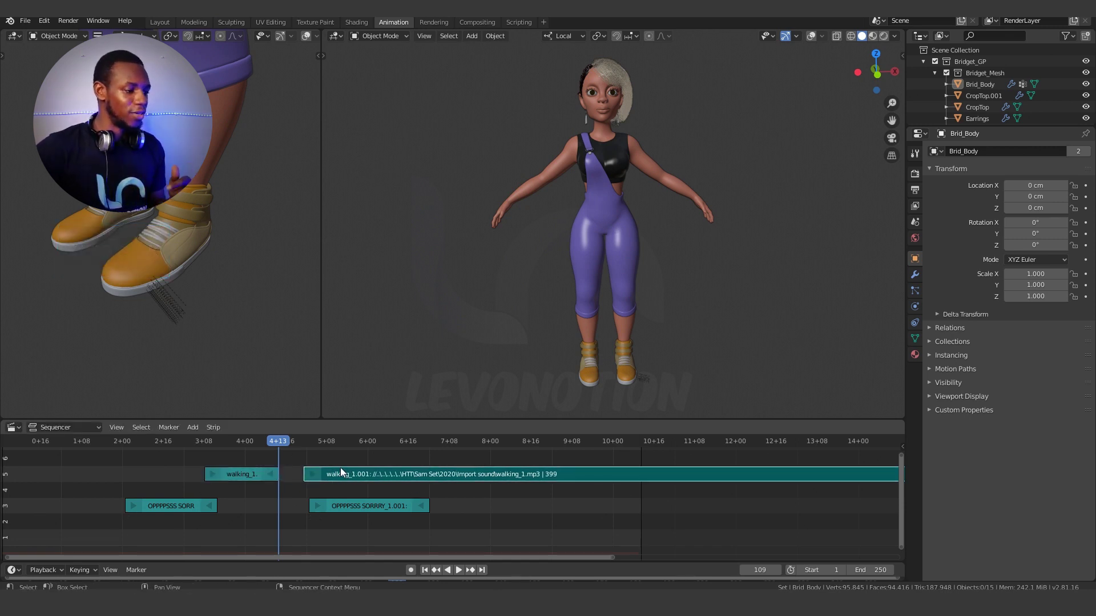
Try to extend the end of the first walking piece and the start of the second one past the hold cut.
click(257, 474)
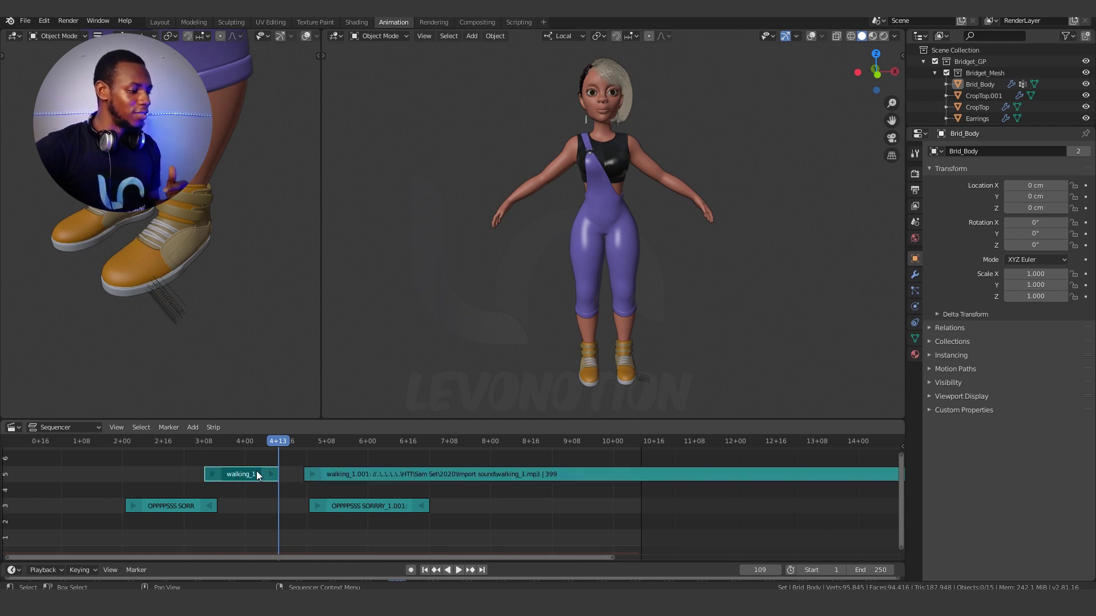
drag(271, 474, 377, 475)
click(334, 474)
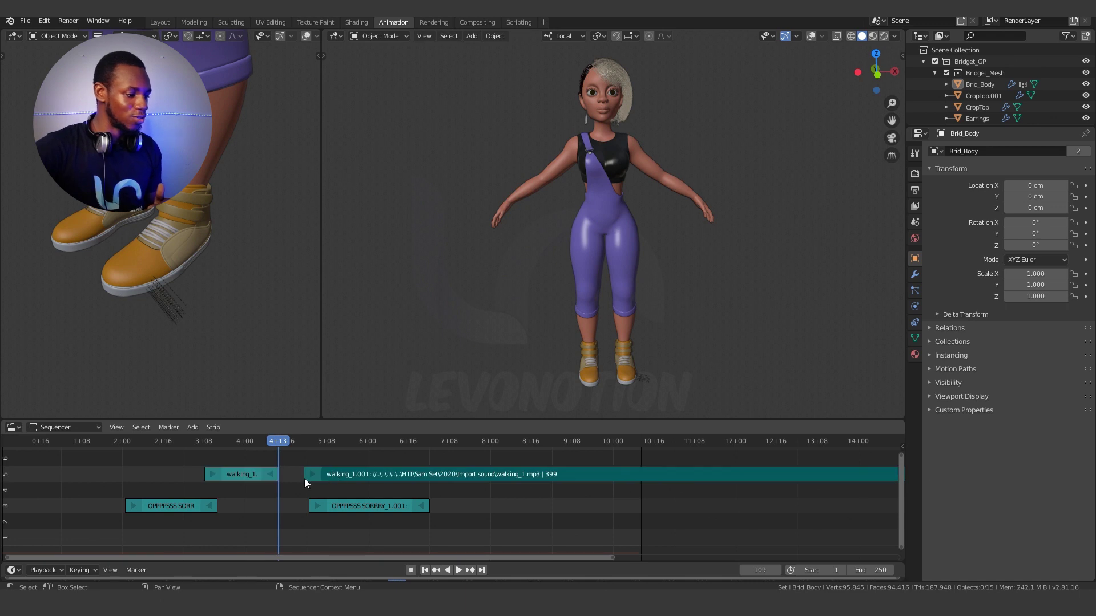
drag(305, 483, 236, 473)
Trim the end of the first OPPPPSSS SORRRY strip to about frame 79 and the start of the second one to frame 135.
click(189, 506)
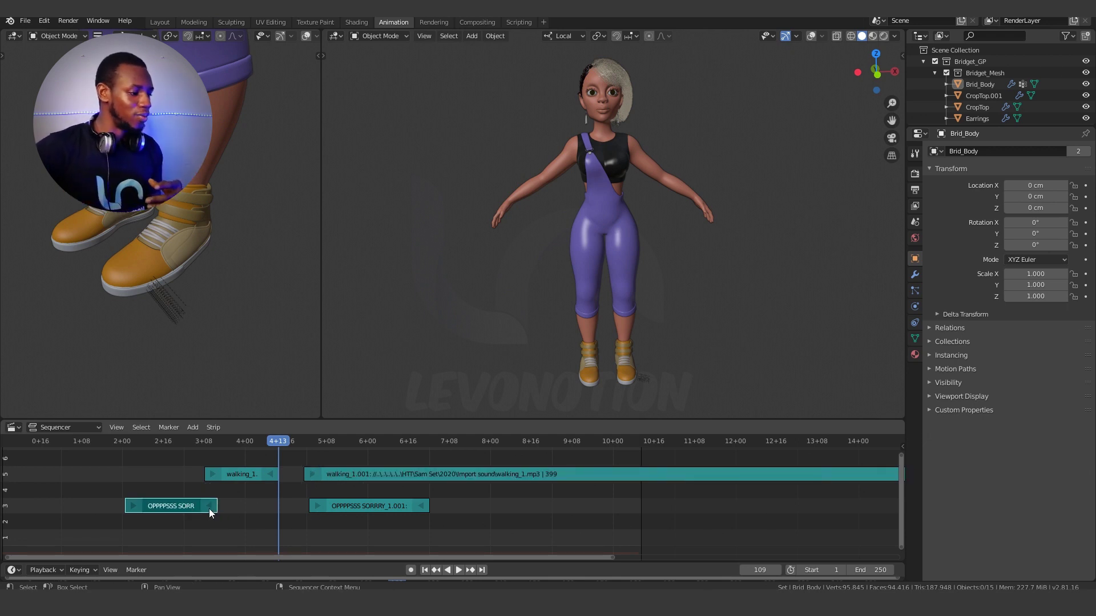
mouse_move(209, 508)
mouse_down()
mouse_move(286, 507)
mouse_move(196, 507)
mouse_up()
click(334, 503)
drag(313, 507, 350, 507)
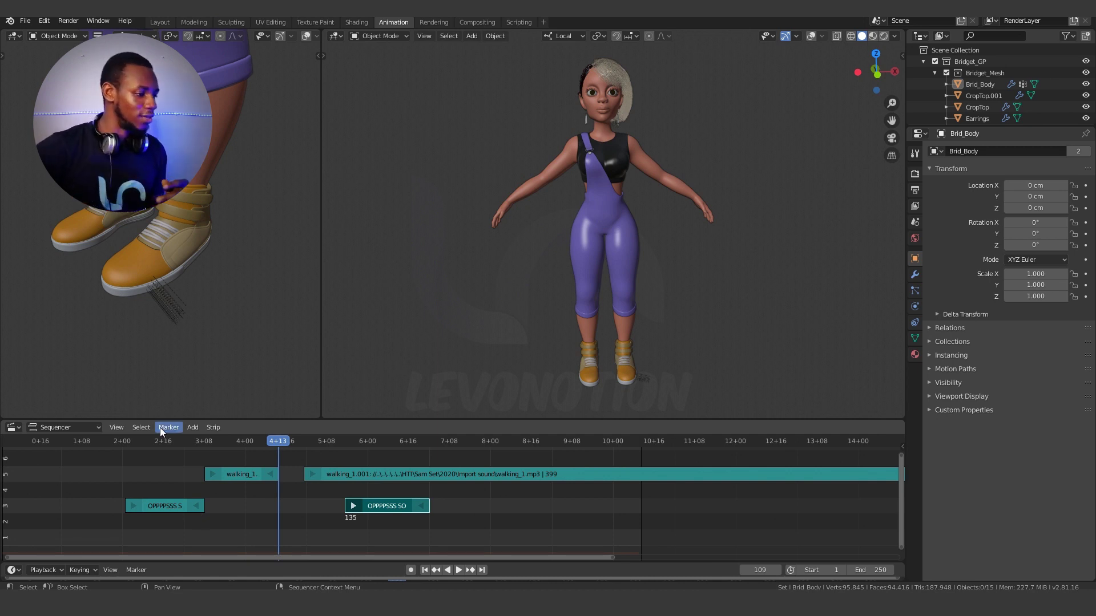
Duplicate the long walking strip onto channel 6 and place the copy starting at about frame 140.
click(243, 474)
click(348, 474)
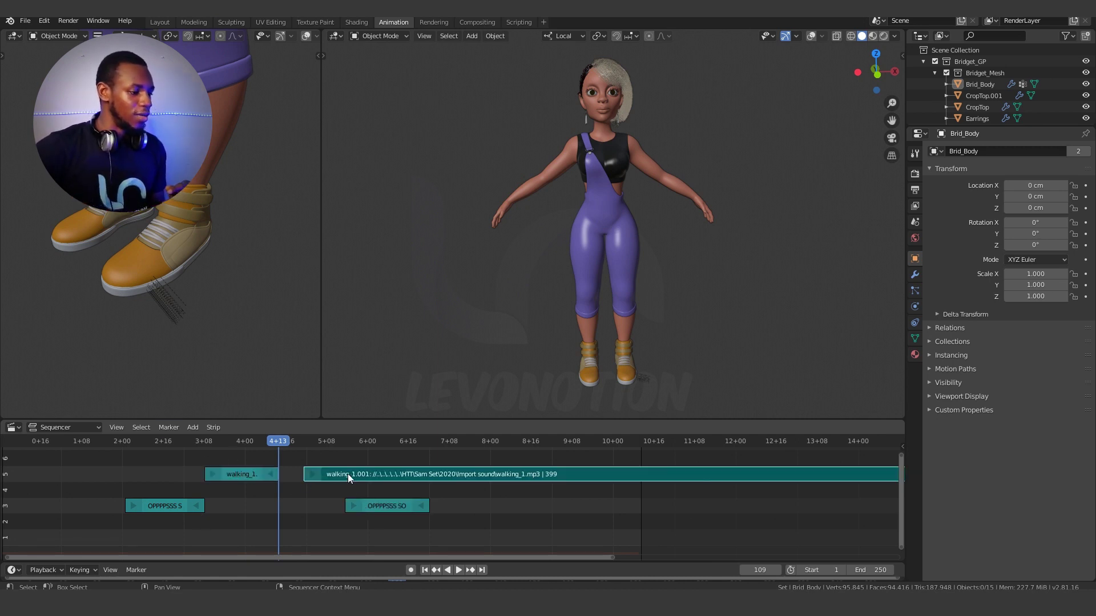
right_click(348, 474)
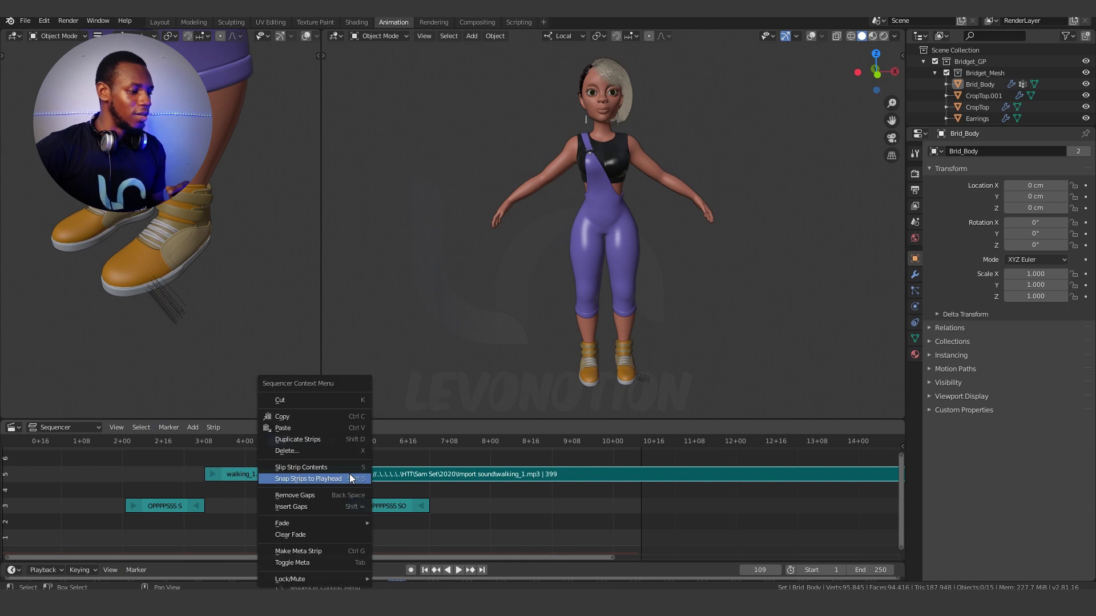
right_click(410, 475)
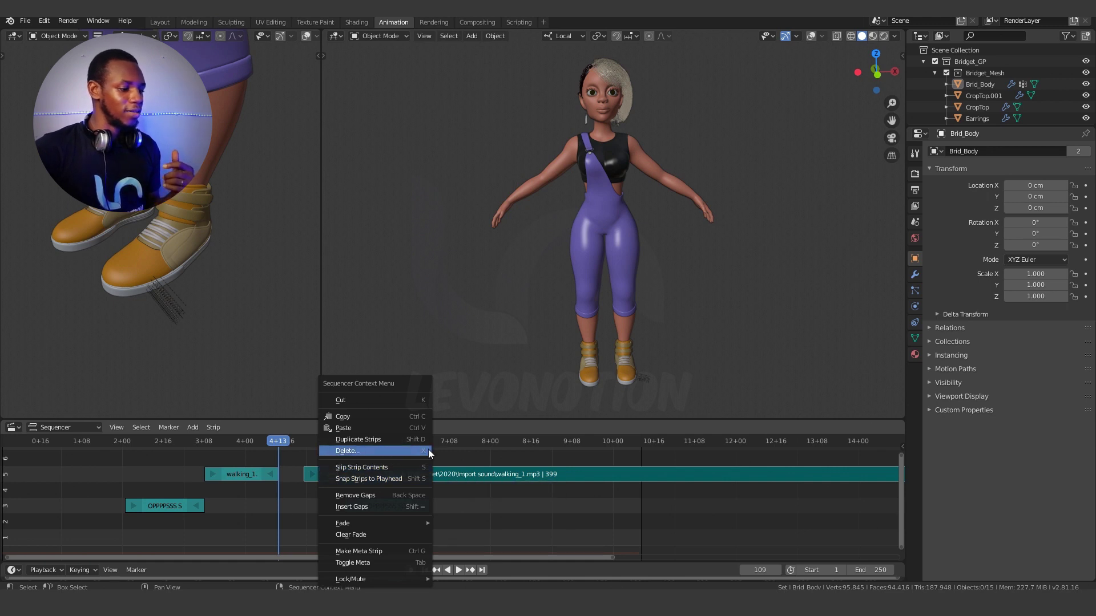
click(395, 474)
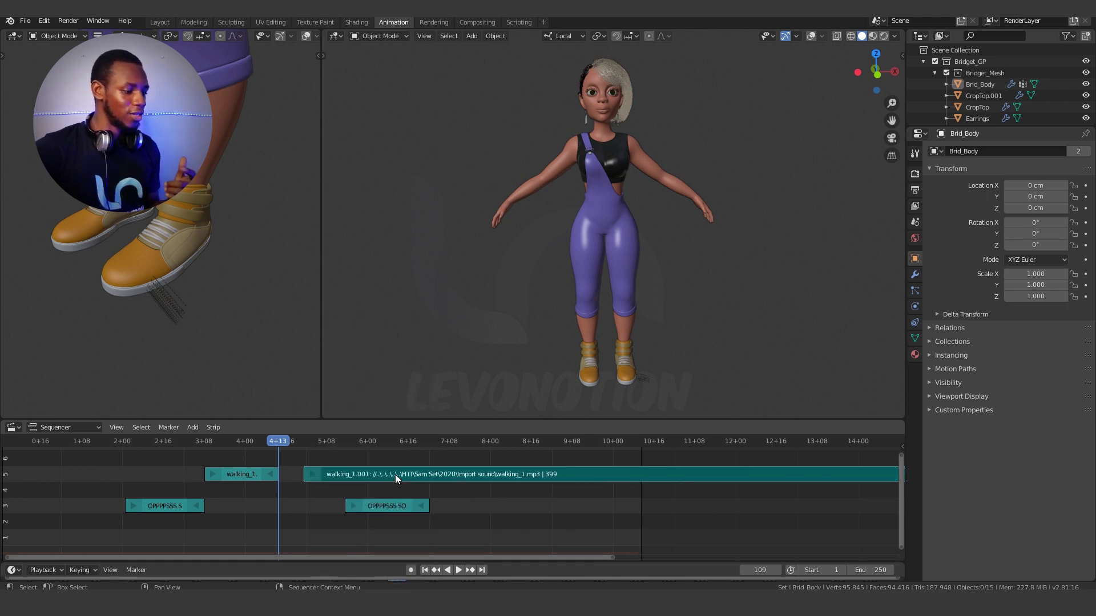
right_click(430, 475)
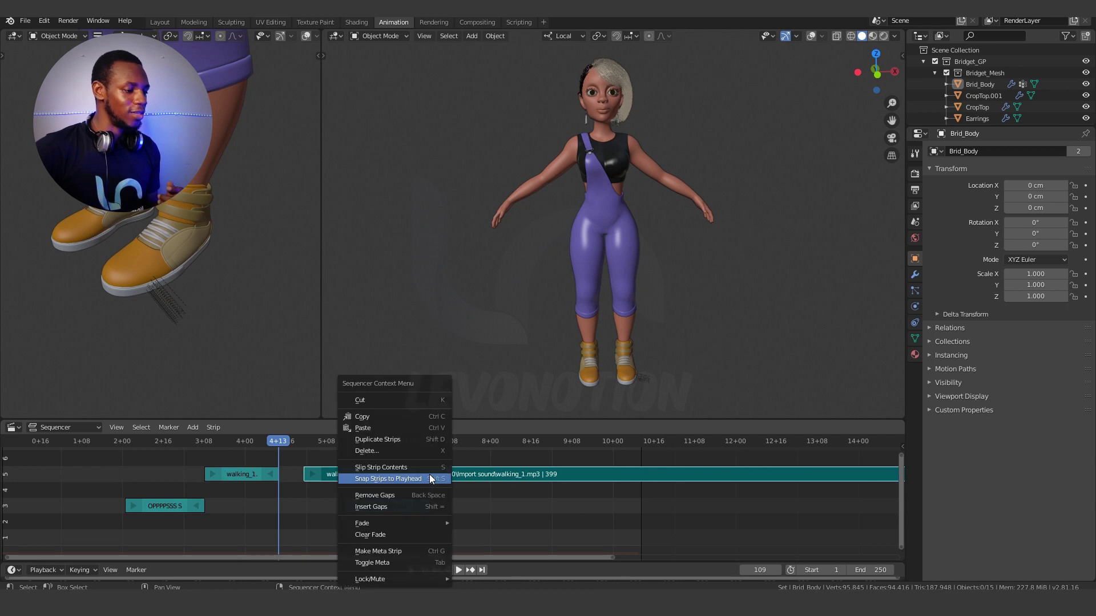
click(379, 440)
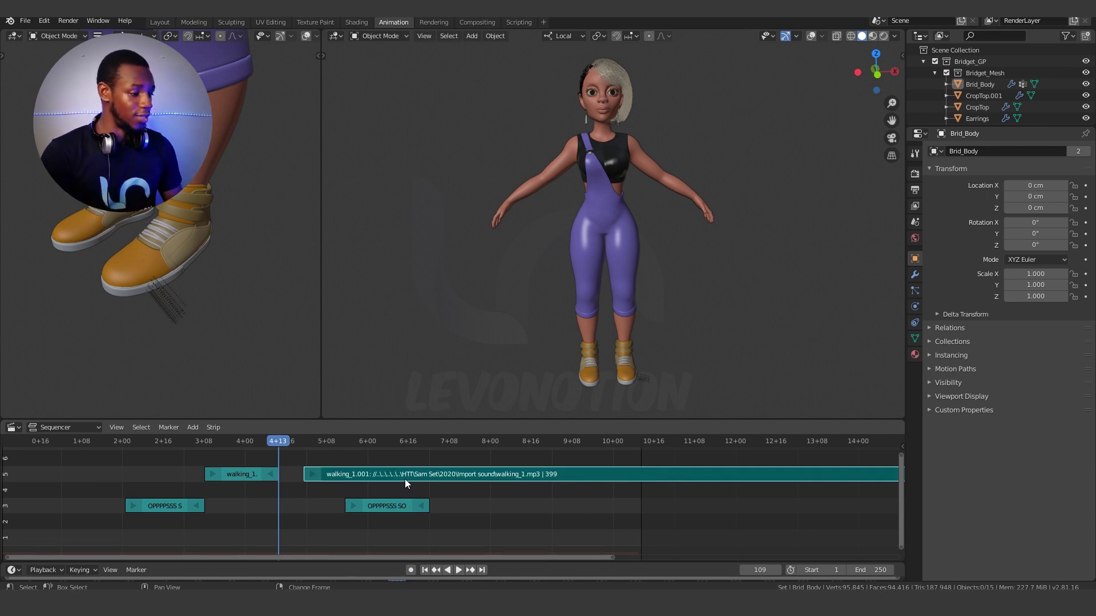
key(shift+d)
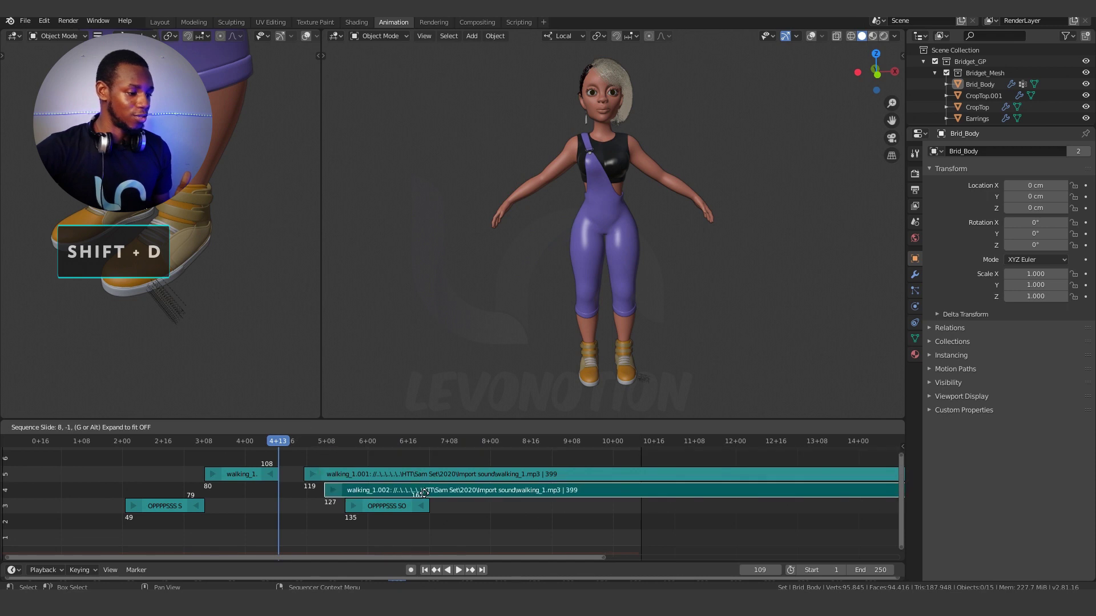
click(408, 459)
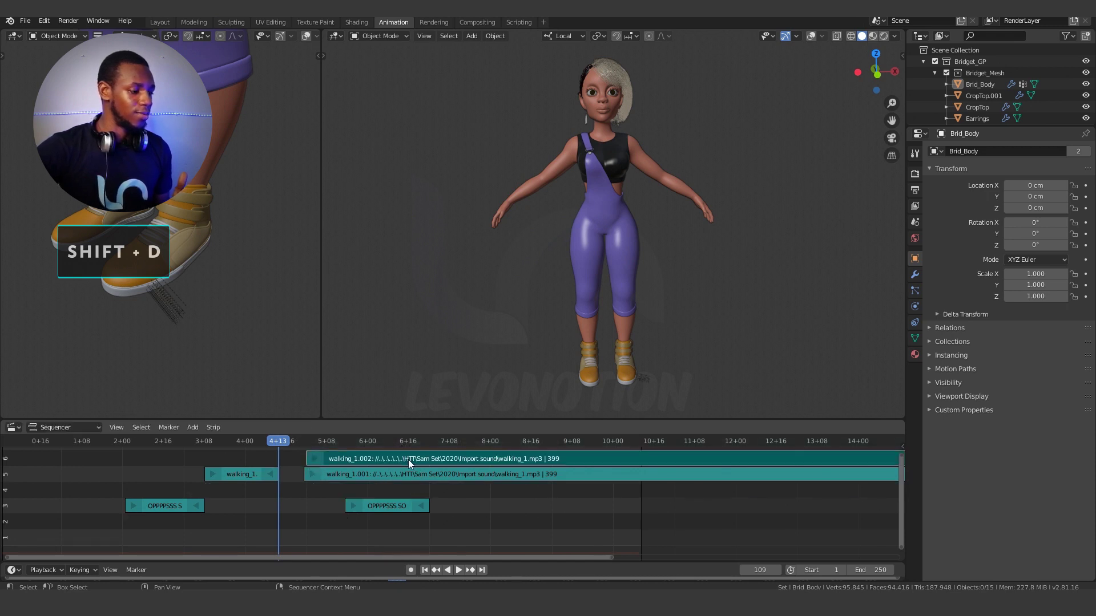
click(449, 483)
drag(446, 463, 489, 456)
Split the short walking strip on channel 5 with a regular Cut at frame 95, and trim the second piece's start to frame 97.
click(384, 504)
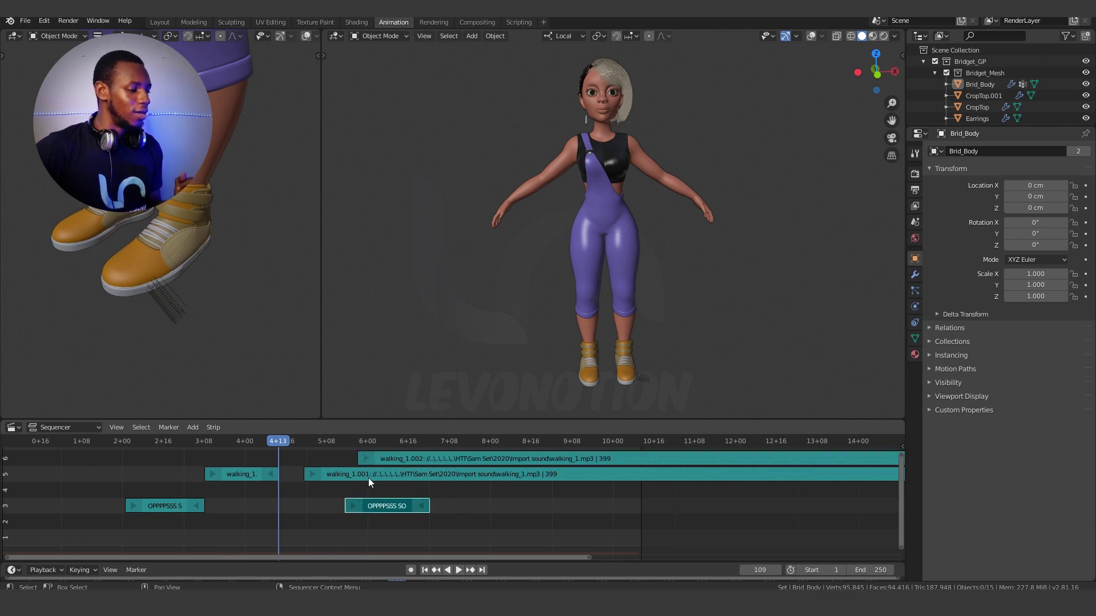
click(239, 476)
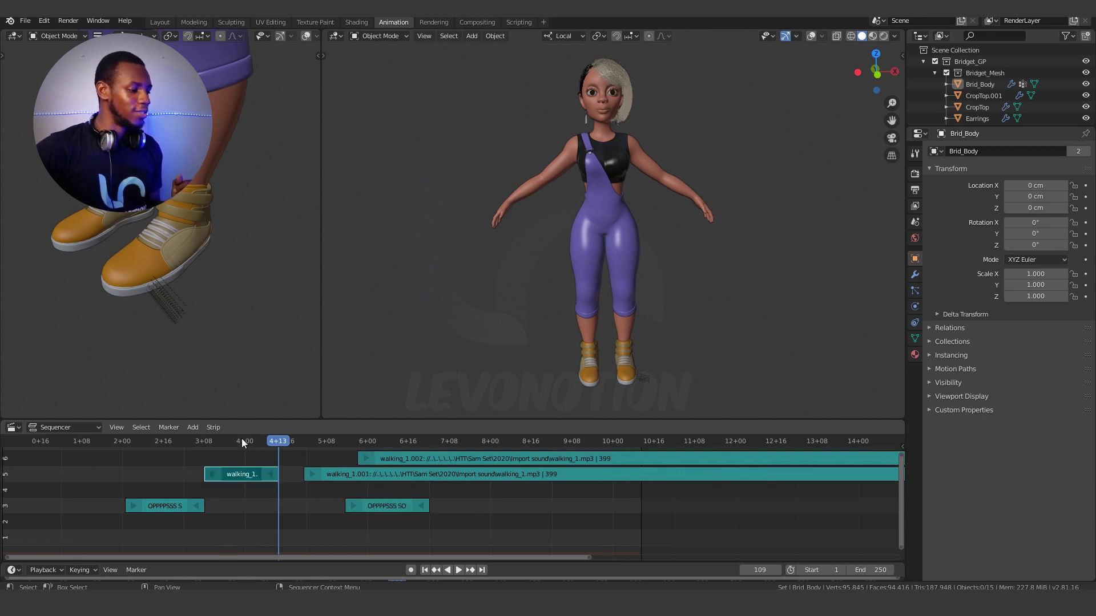
click(242, 443)
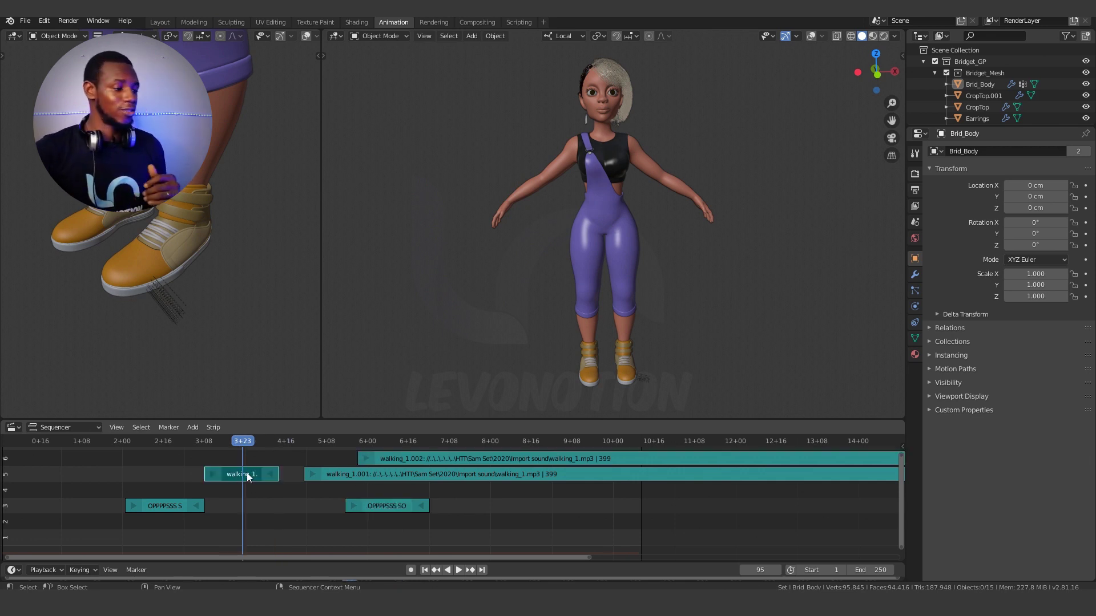
click(214, 427)
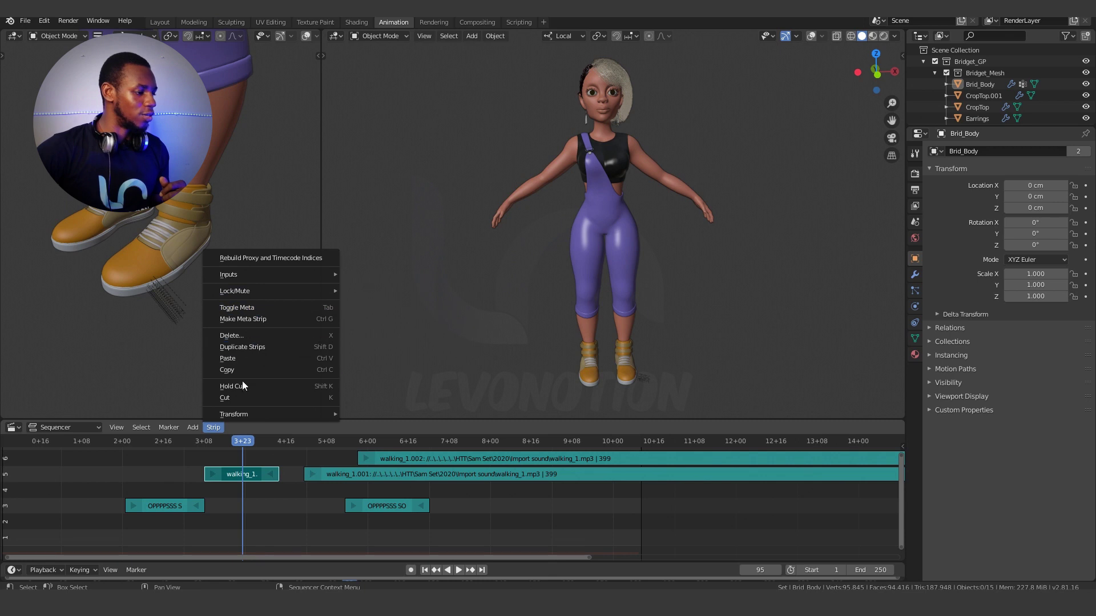
click(317, 398)
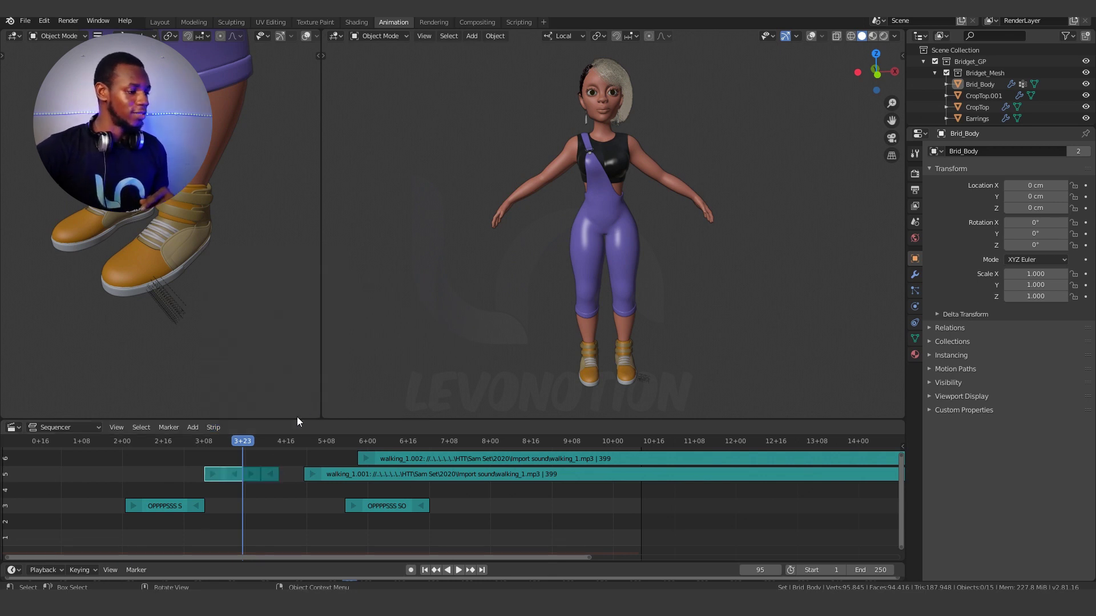
drag(244, 474, 249, 475)
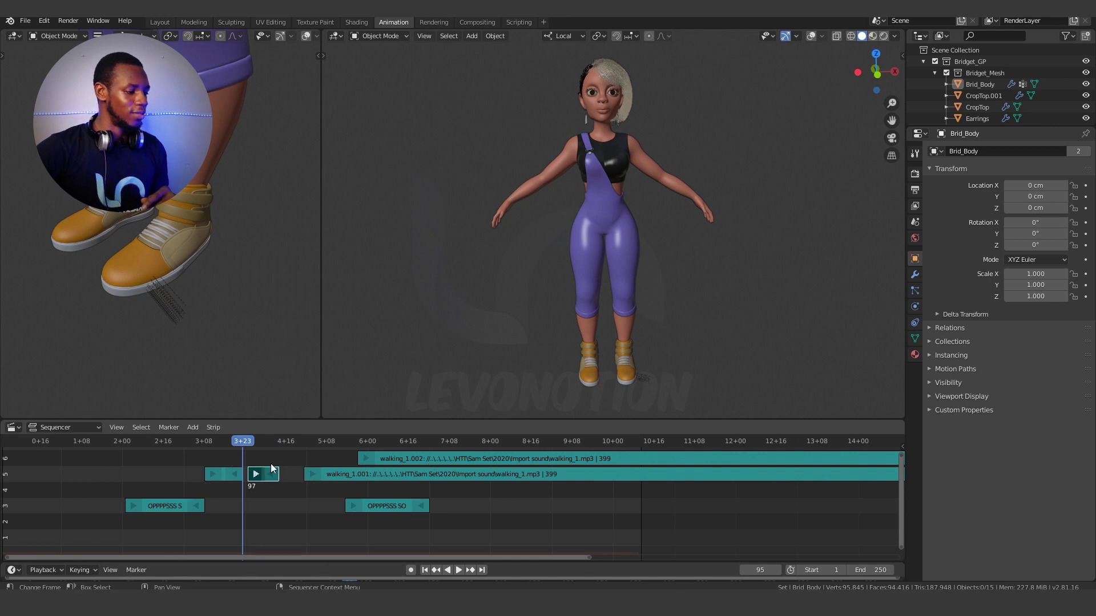
Split the first OPPPPSSS SORRRY strip with a Hold Cut at frame 64, and move its second piece to start at about frame 79.
click(164, 443)
click(167, 507)
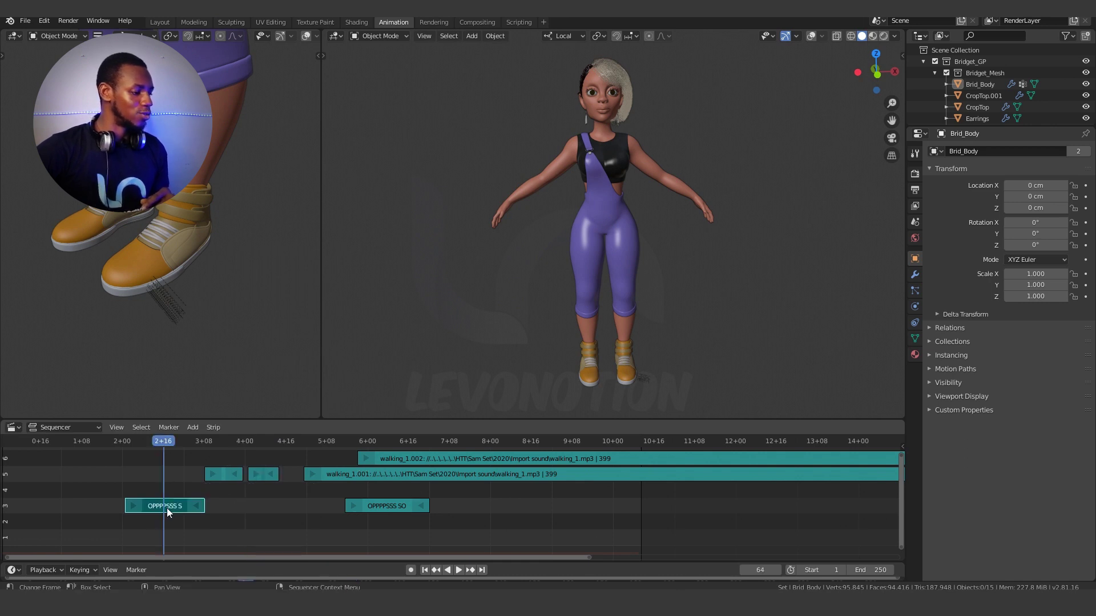
right_click(166, 504)
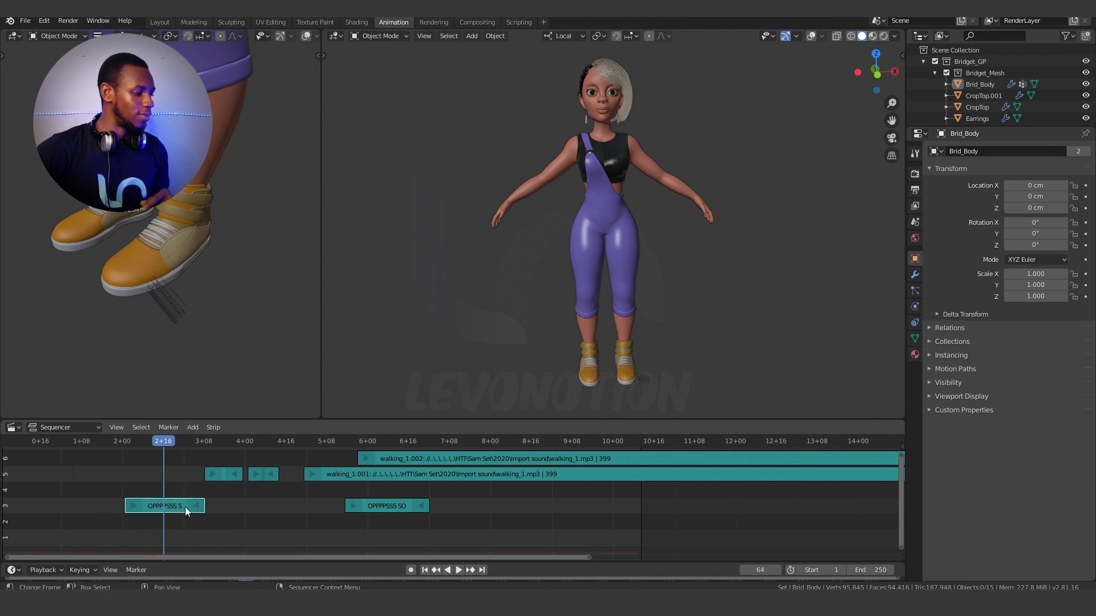
click(214, 428)
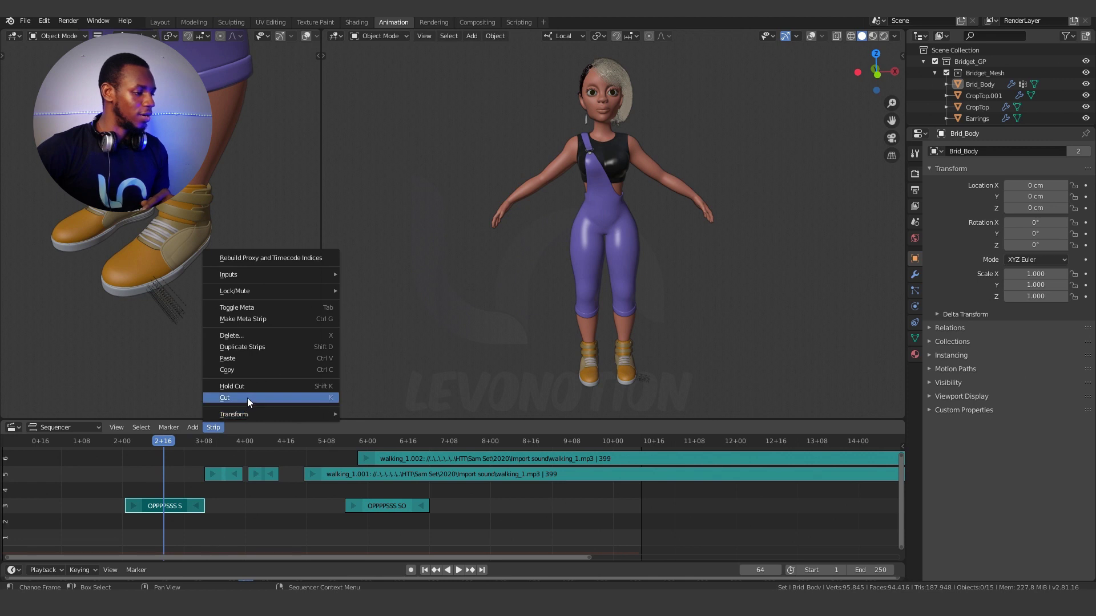
click(314, 388)
click(216, 513)
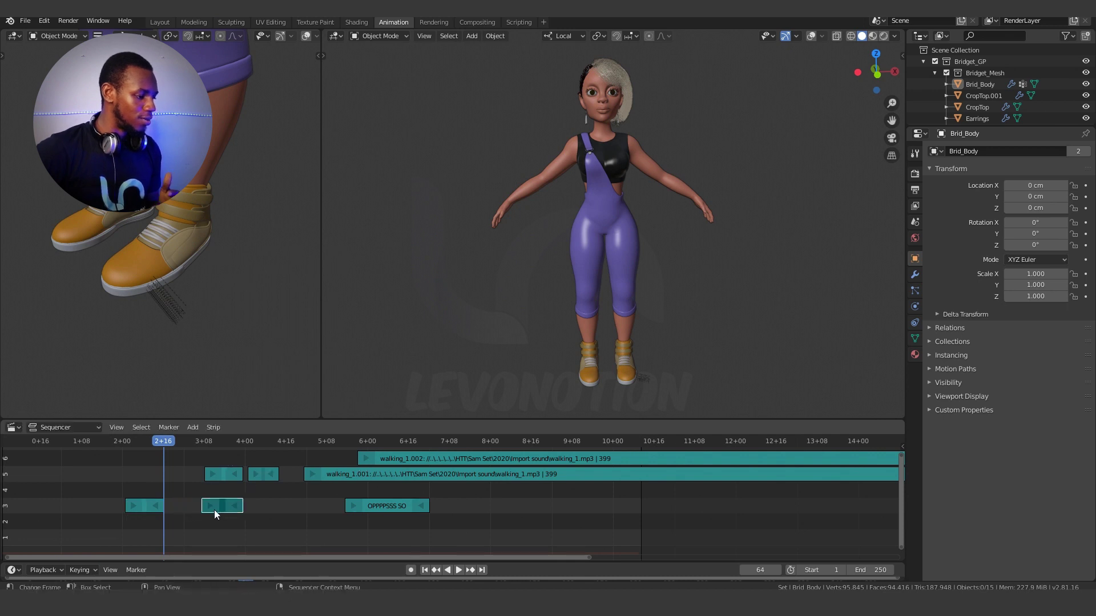
Try to extend the two hold-cut OPPPPSSS SORRRY pieces past their cut by moving the second piece's start and the first piece's end.
key(g)
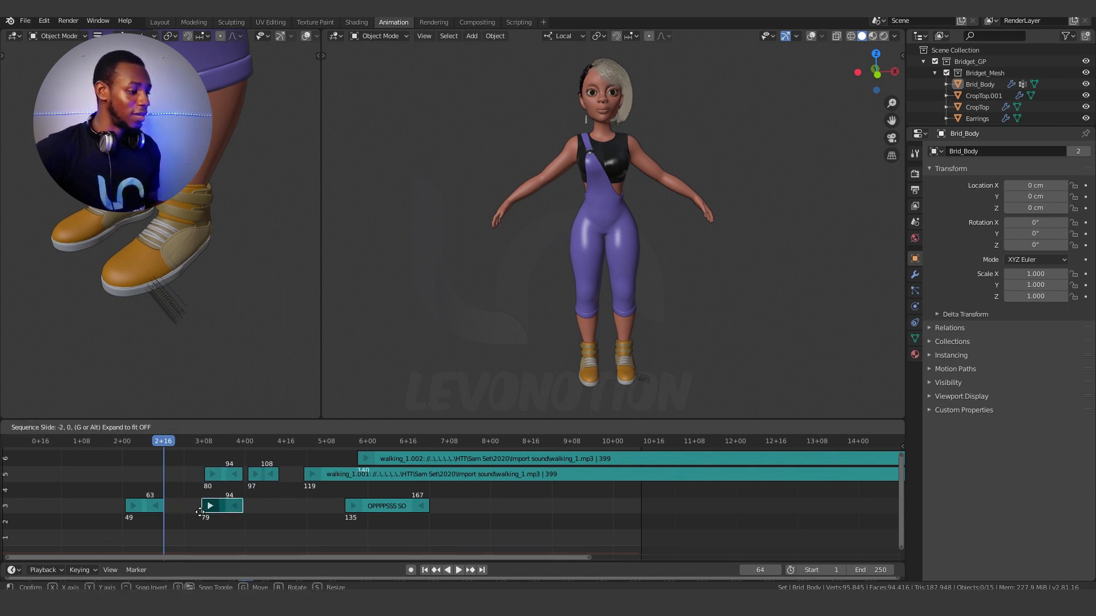
click(147, 509)
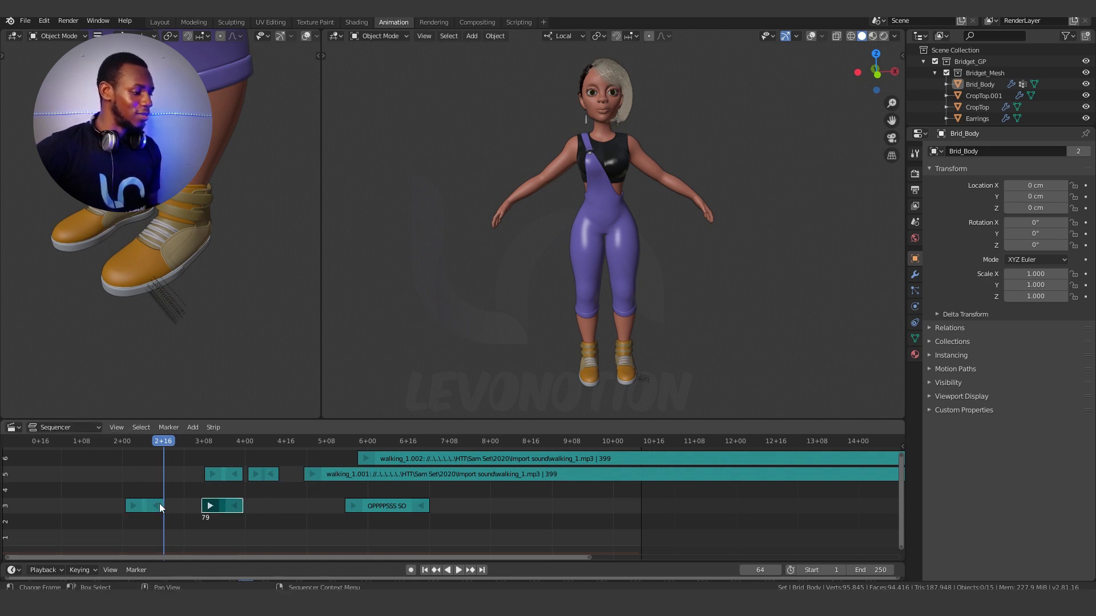
click(160, 503)
key(g)
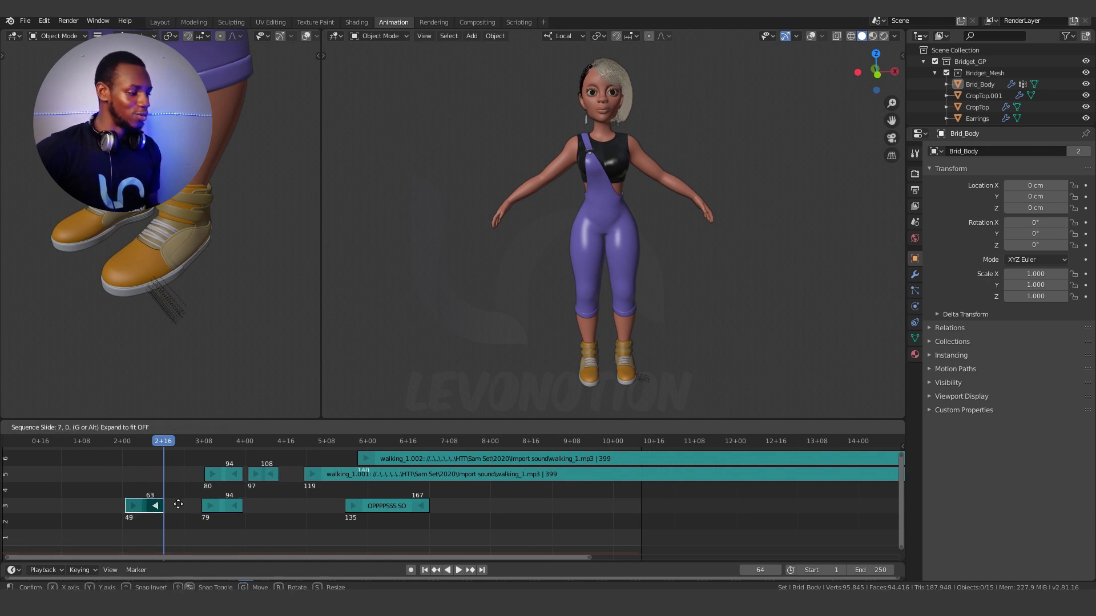
click(214, 506)
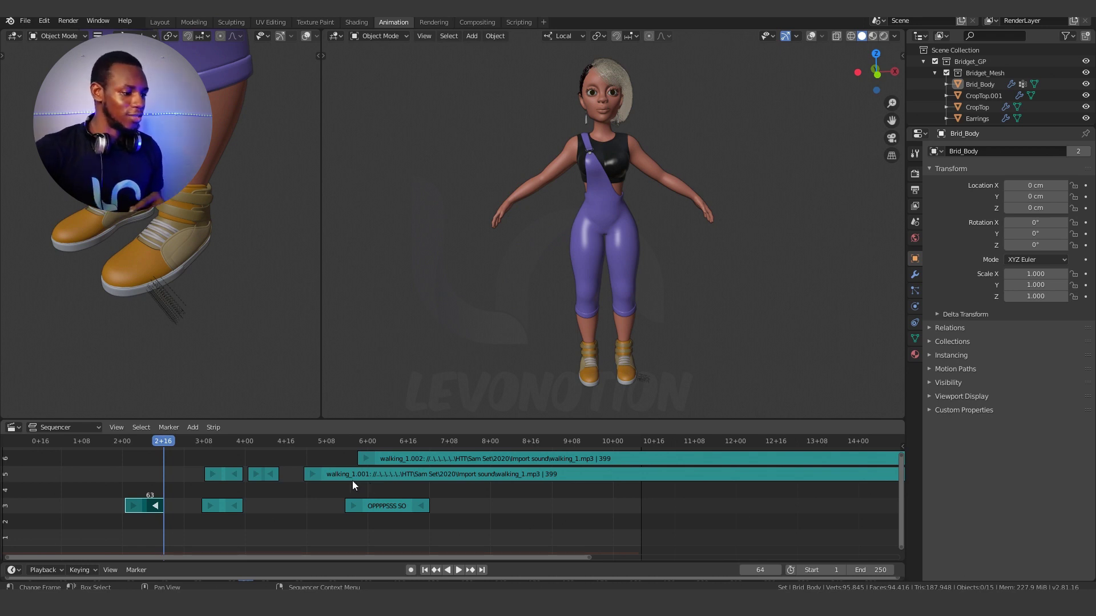
Delete the long walking strip on channel 6 and the long walking strip on channel 5.
click(395, 460)
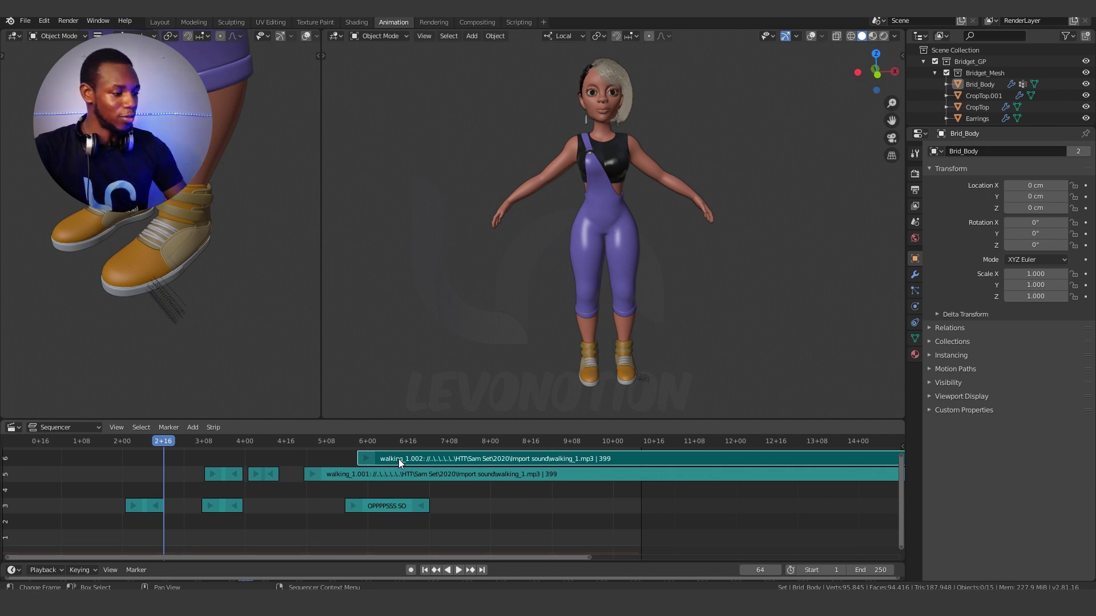
key(x)
click(370, 465)
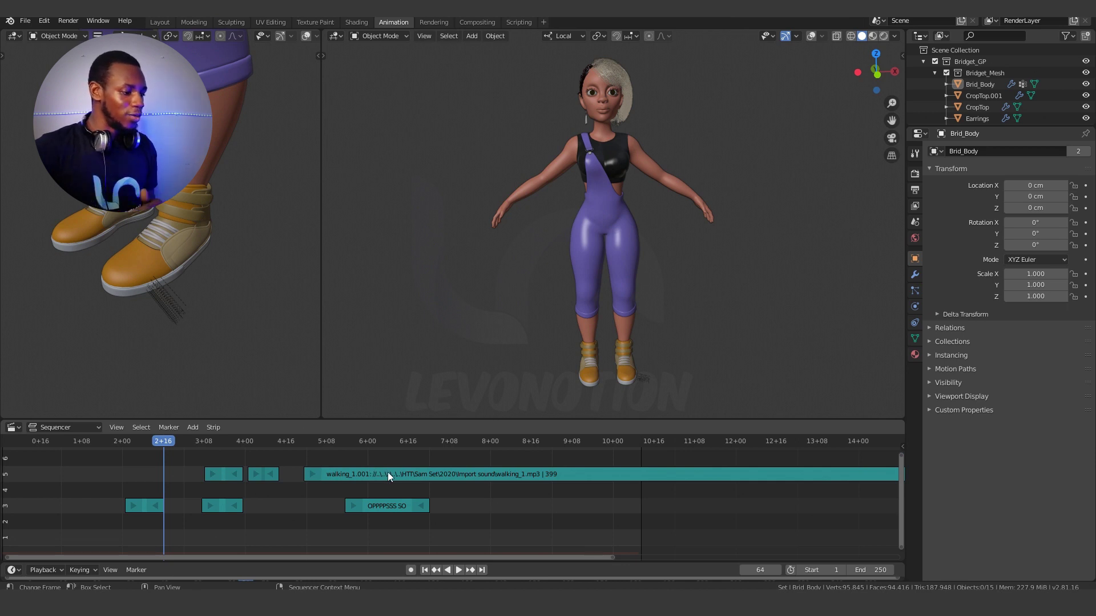
click(389, 475)
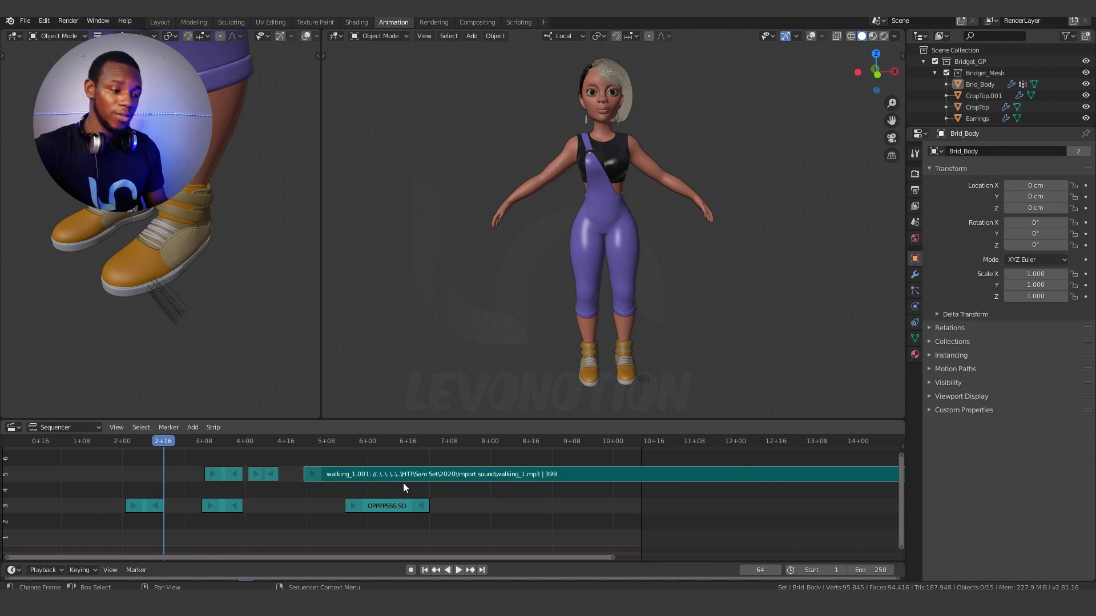
key(x)
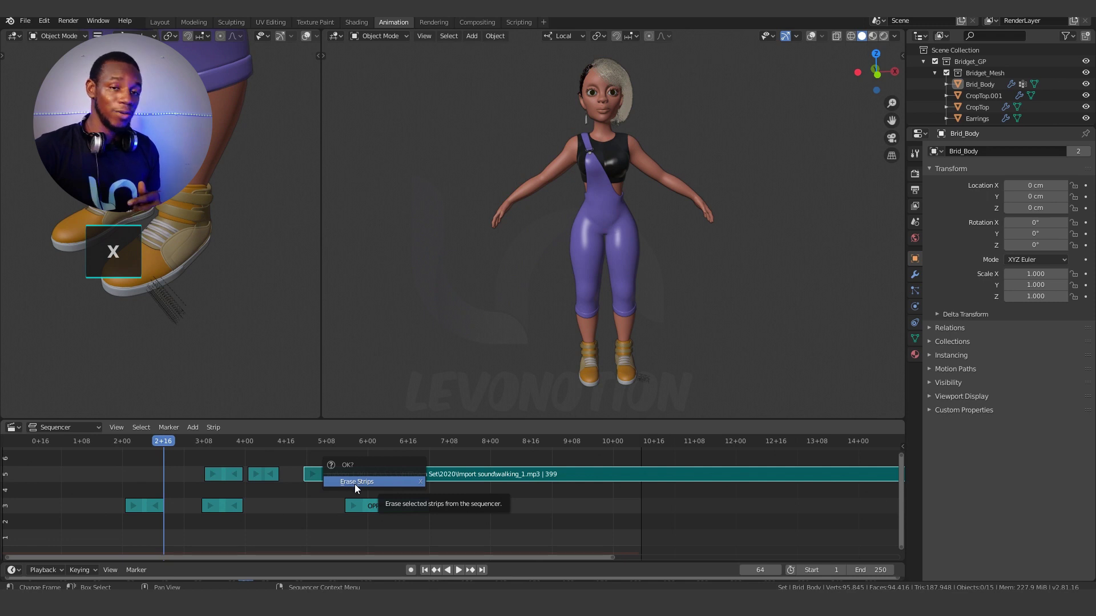
click(355, 482)
Move the rightmost OPPPPSSS SORRRY strip on channel 3 up to channel 5, and delete it.
click(386, 507)
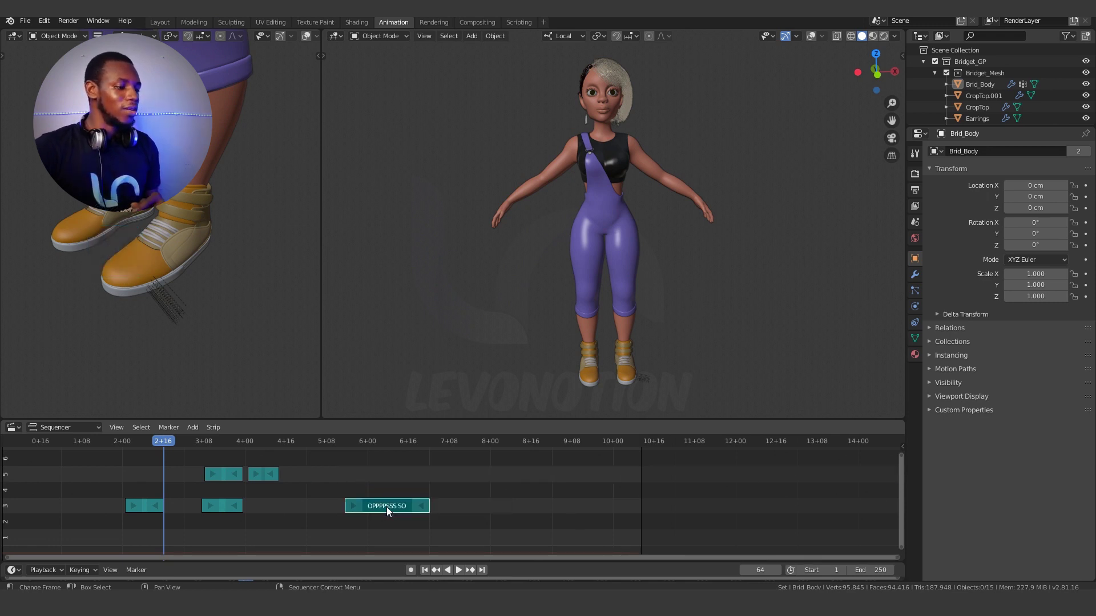
drag(385, 507, 394, 477)
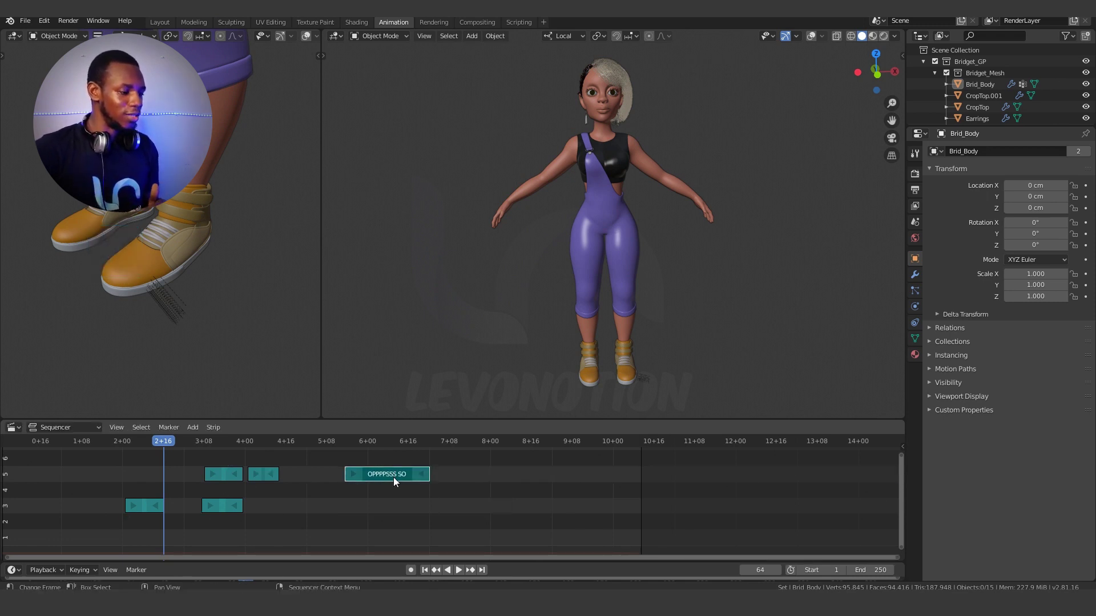
right_click(392, 477)
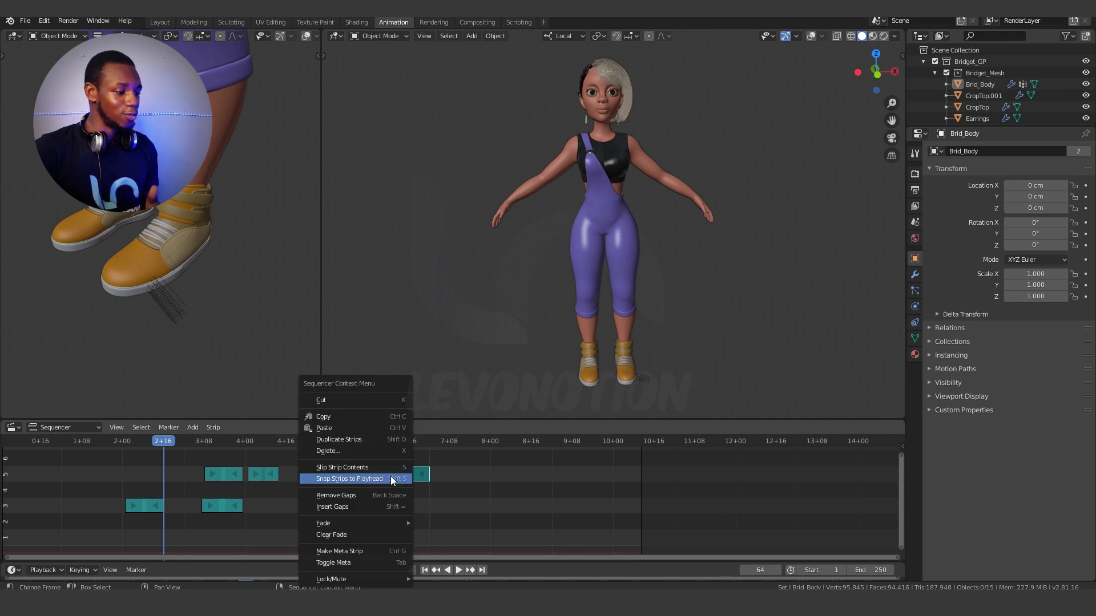
click(340, 451)
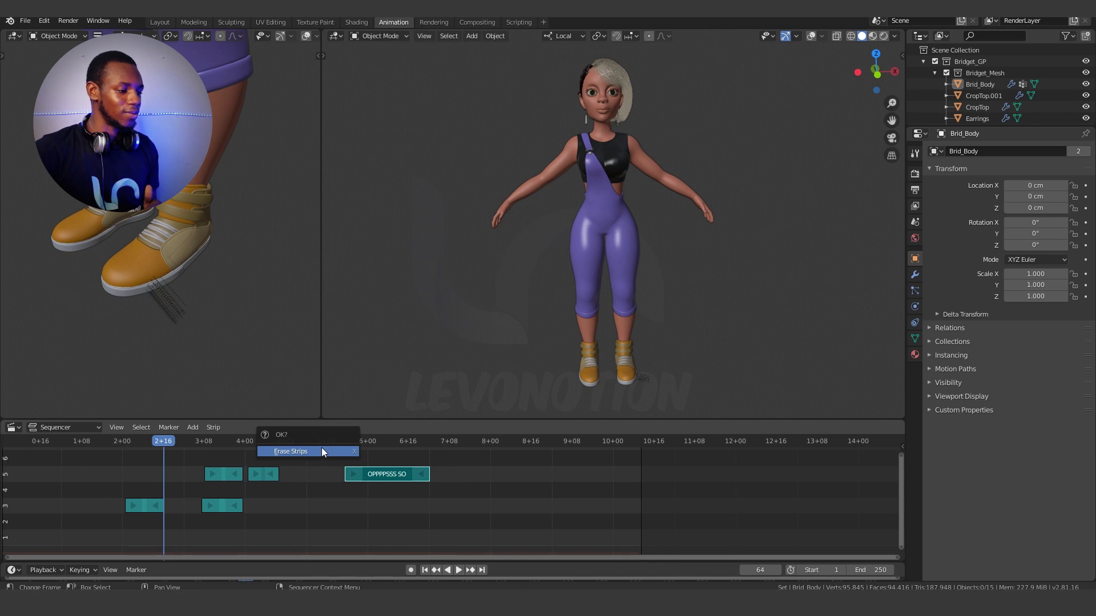
click(322, 451)
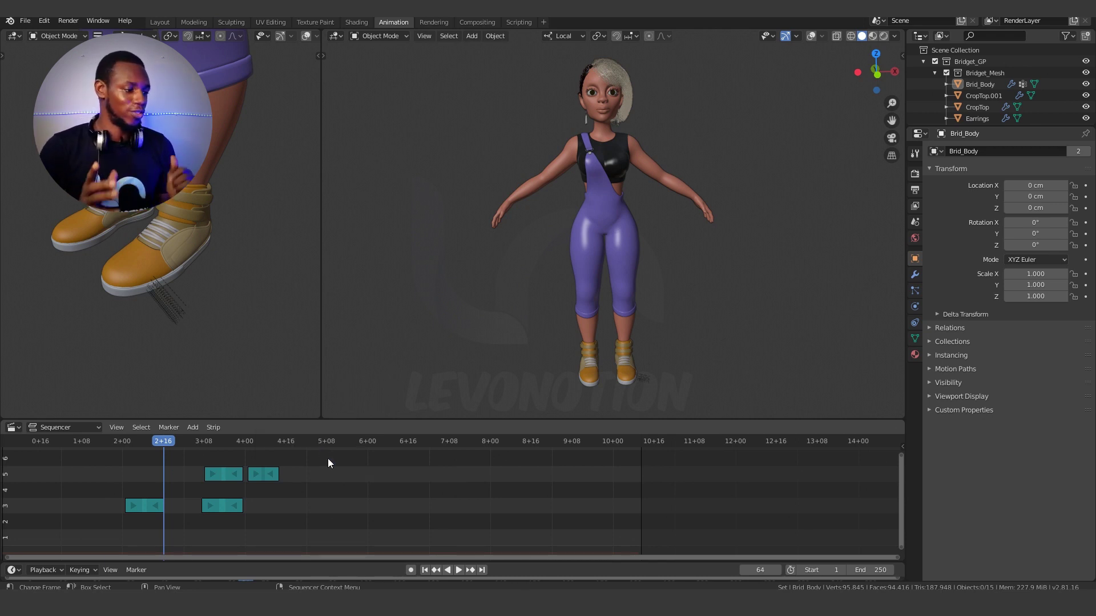
Delete all the remaining short cut strips on channels 3 and 5 to empty the sequencer.
drag(291, 458, 218, 510)
key(x)
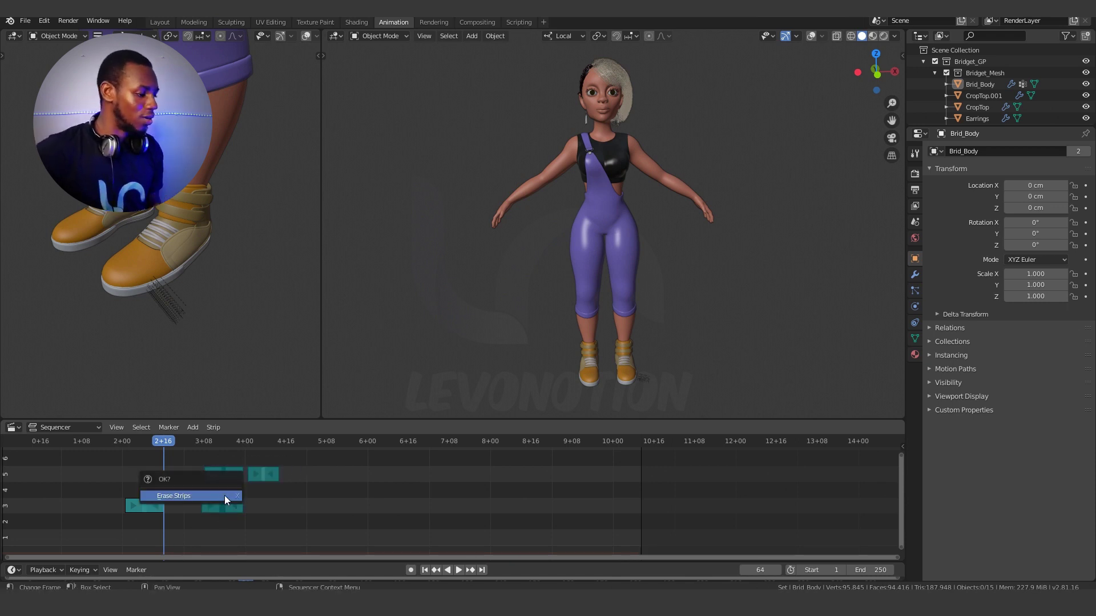
click(223, 500)
drag(157, 505, 242, 502)
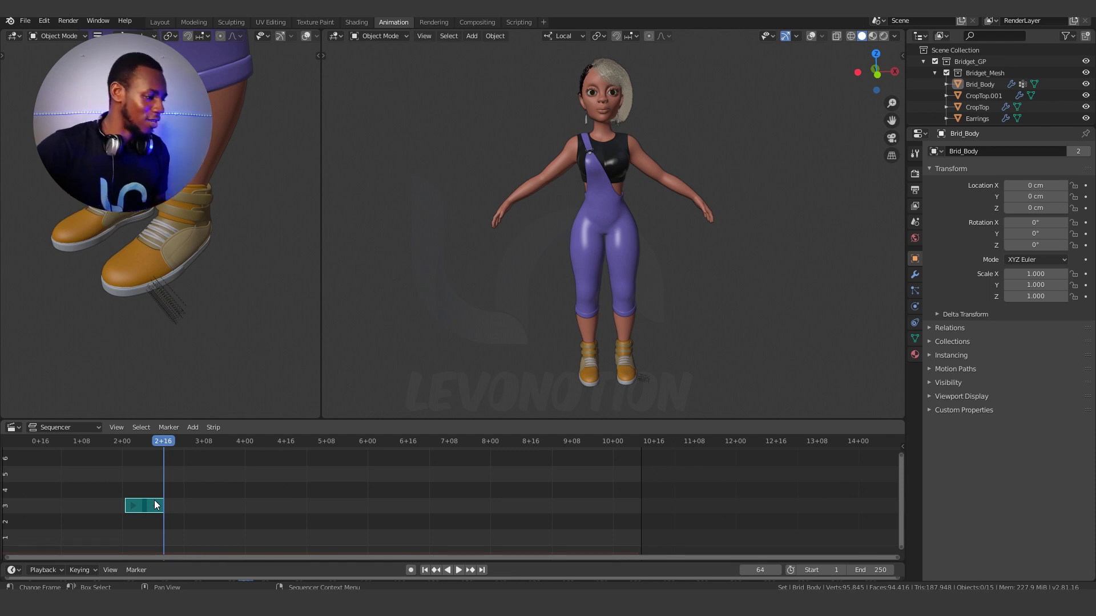
key(x)
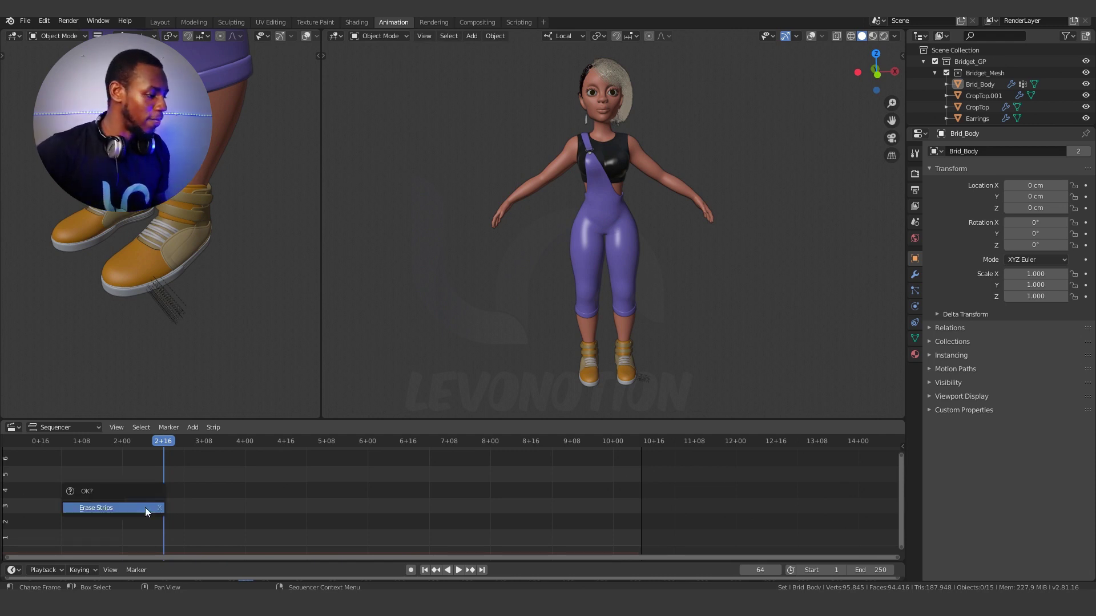
click(145, 508)
Add the OPPPPSSS SORRRY_1.mp3 sound strip at frame 64 on channel 2, and play it back briefly.
key(shift+a)
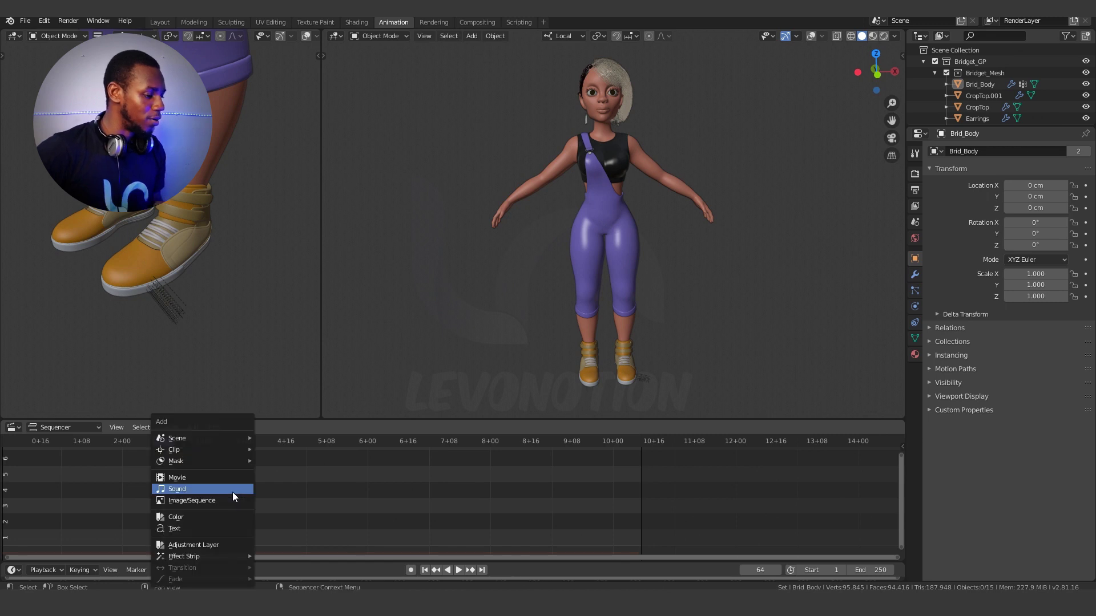
click(208, 490)
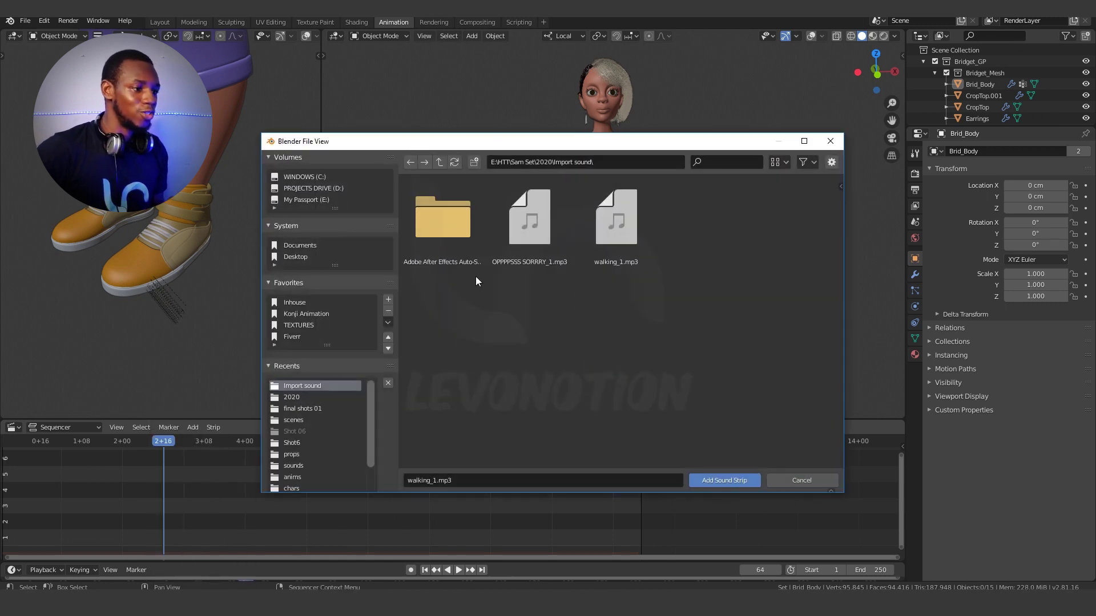
double_click(535, 215)
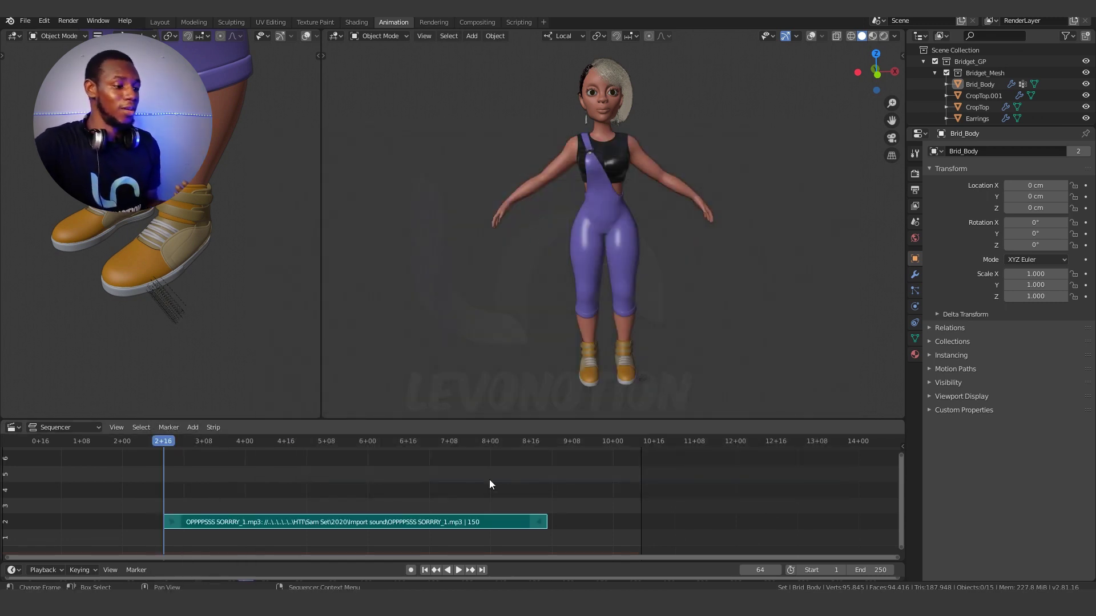
key(space)
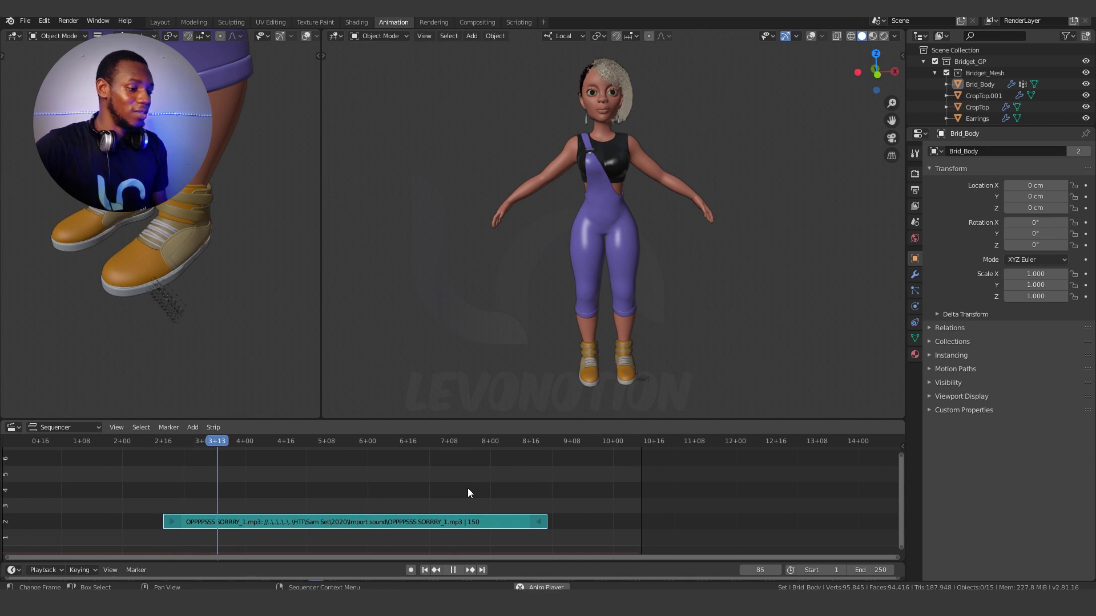
key(space)
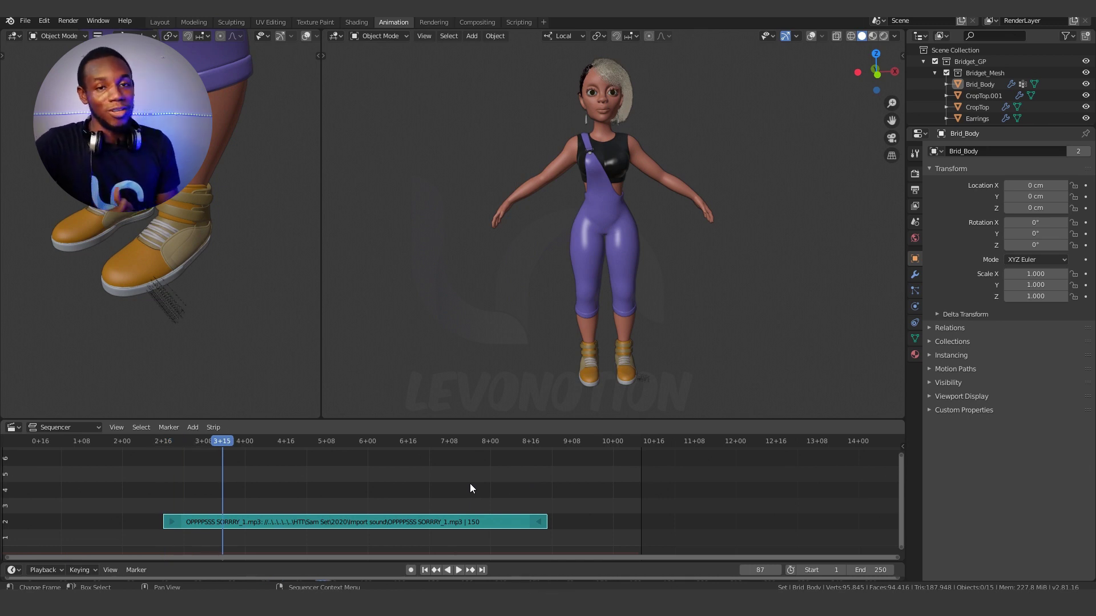